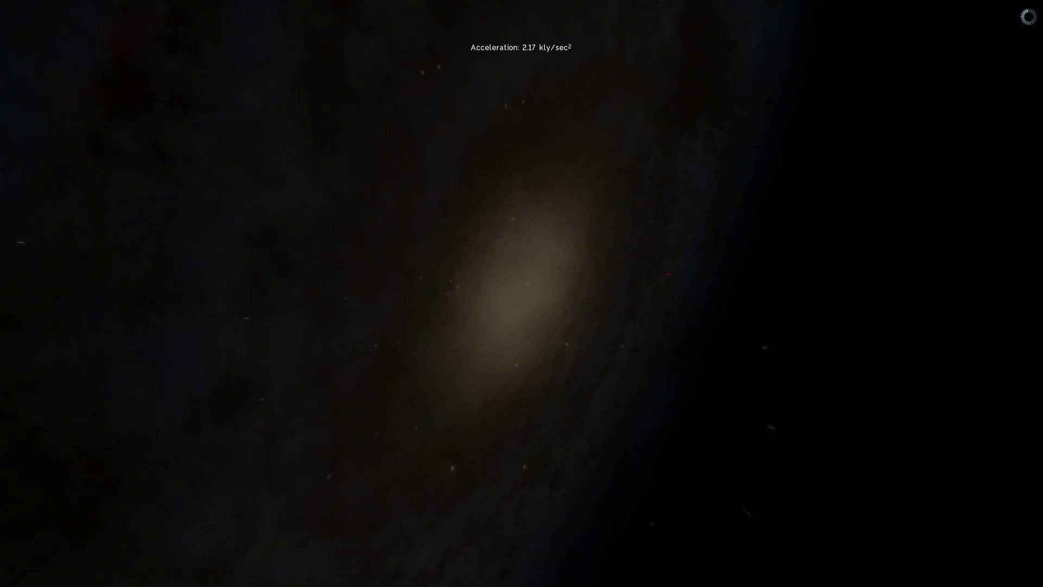
Step: Find the planet Earth in the object search, travel to it and look around it
scroll(992, 397, "down", 5)
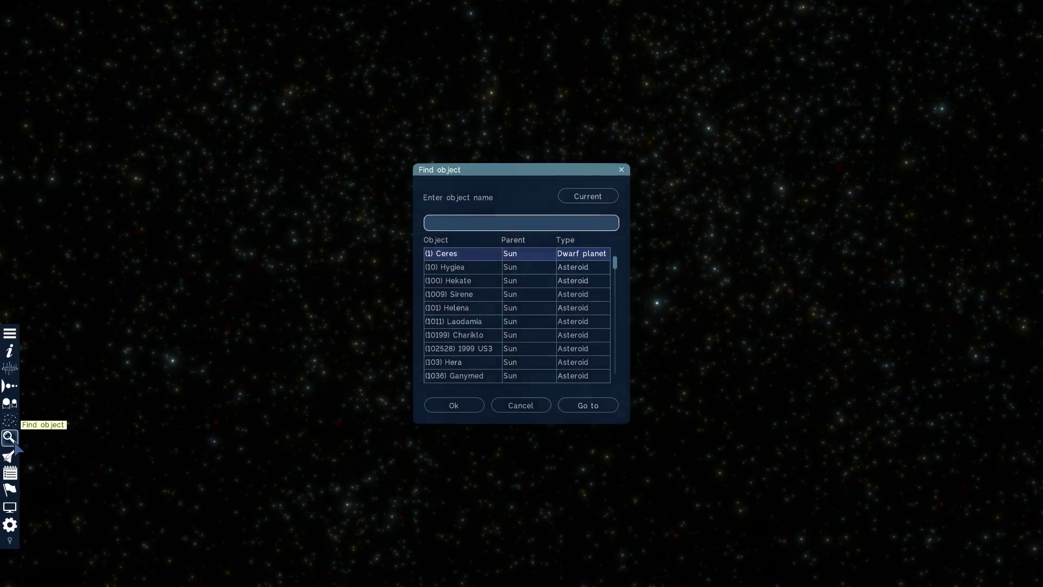
type("m")
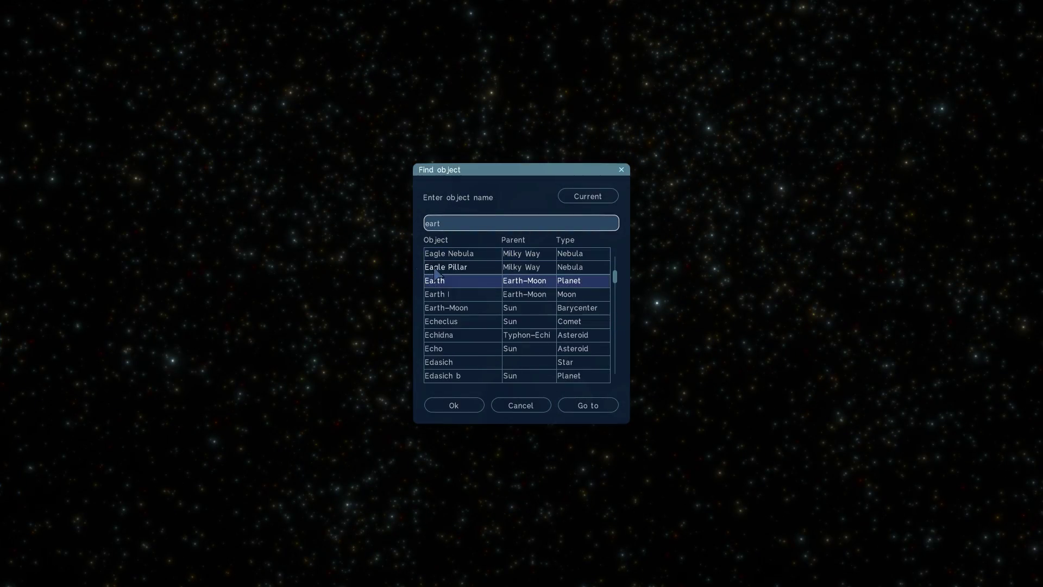
left_click(580, 409)
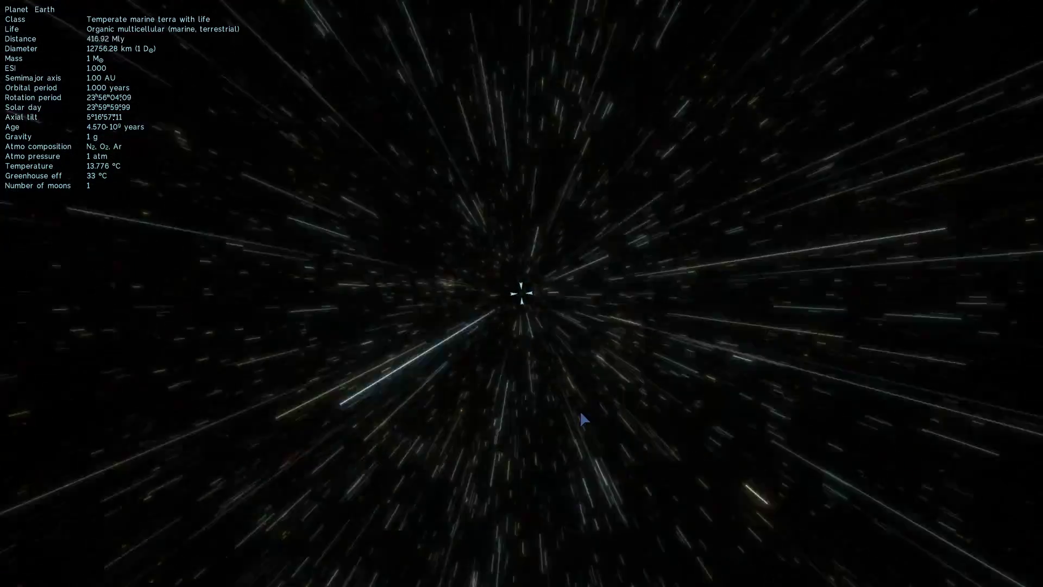
left_click_drag(582, 414, 22, 445)
left_click_drag(99, 446, 922, 124)
right_click_drag(582, 414, 597, 436)
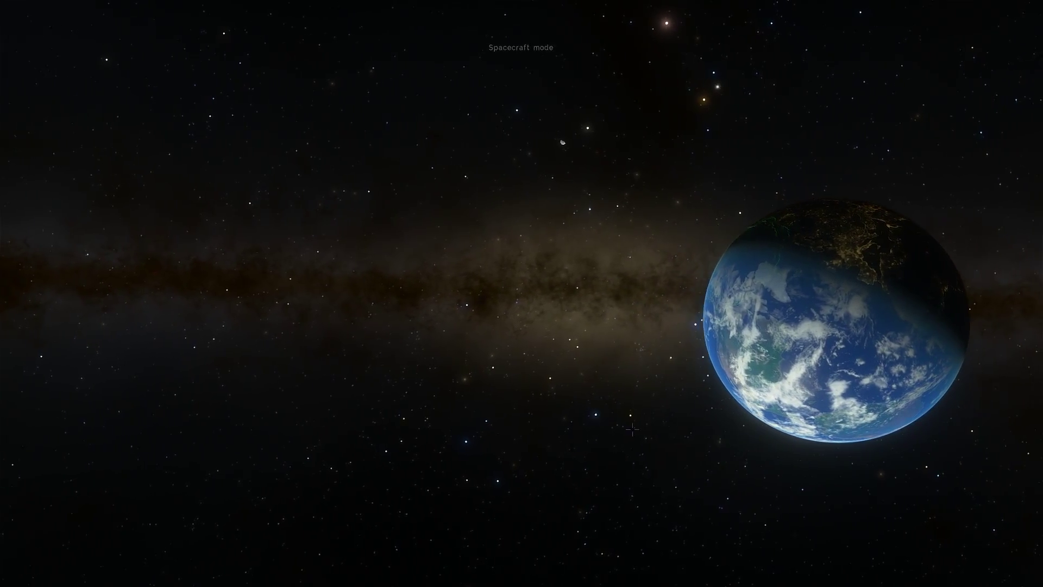
Step: Raise the spacecraft's acceleration past 11 AU/sec² while flying through the starfield away from Earth
left_click(1006, 577)
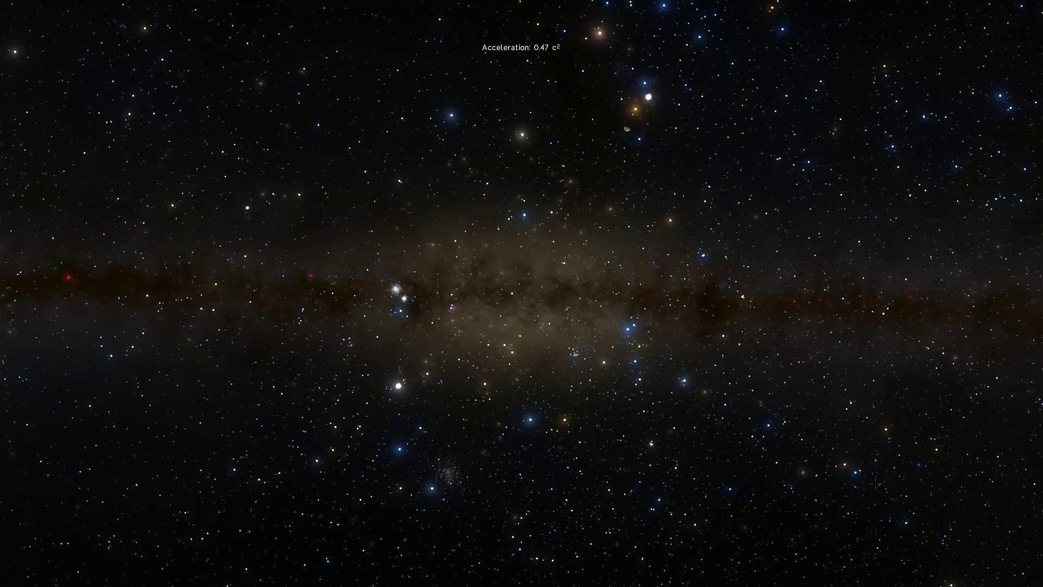
scroll(522, 293, "up", 15)
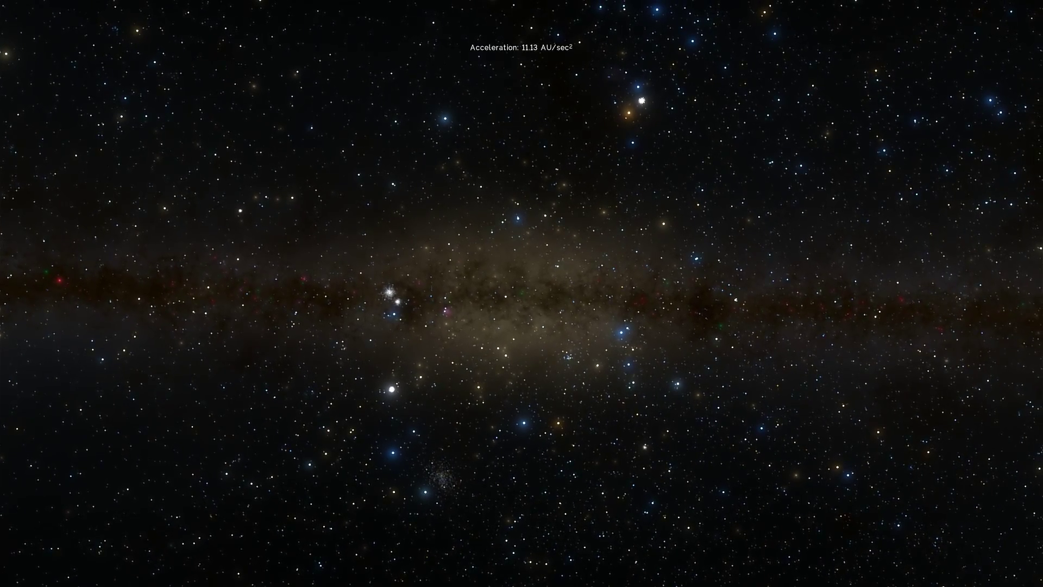
scroll(521, 293, "up", 11)
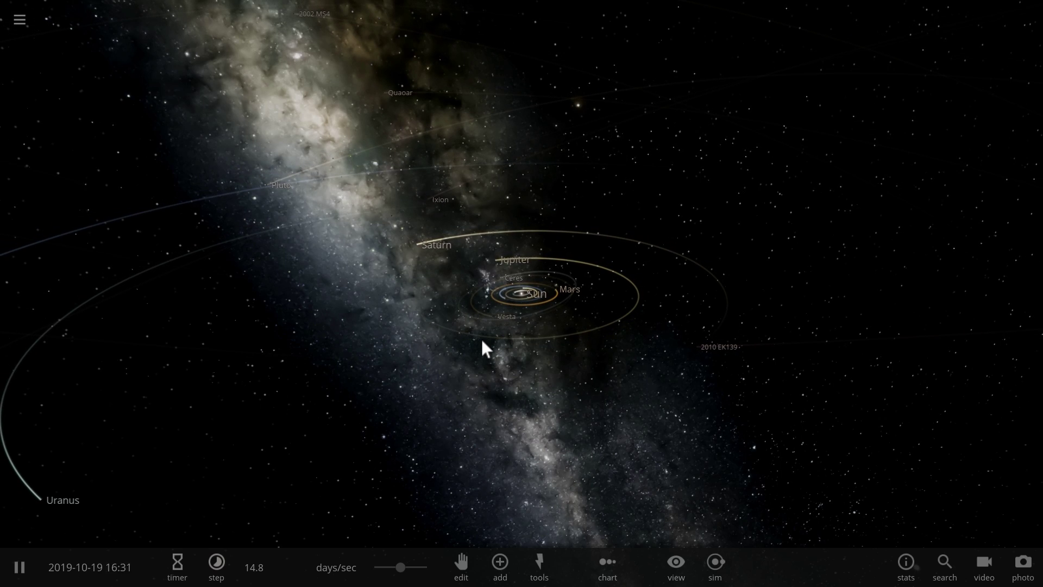
Step: Switch to Universe Sandbox, view the whole solar system and open the Milky Way galaxy simulation
left_click_drag(478, 339, 475, 331)
scroll(487, 344, "down", 10)
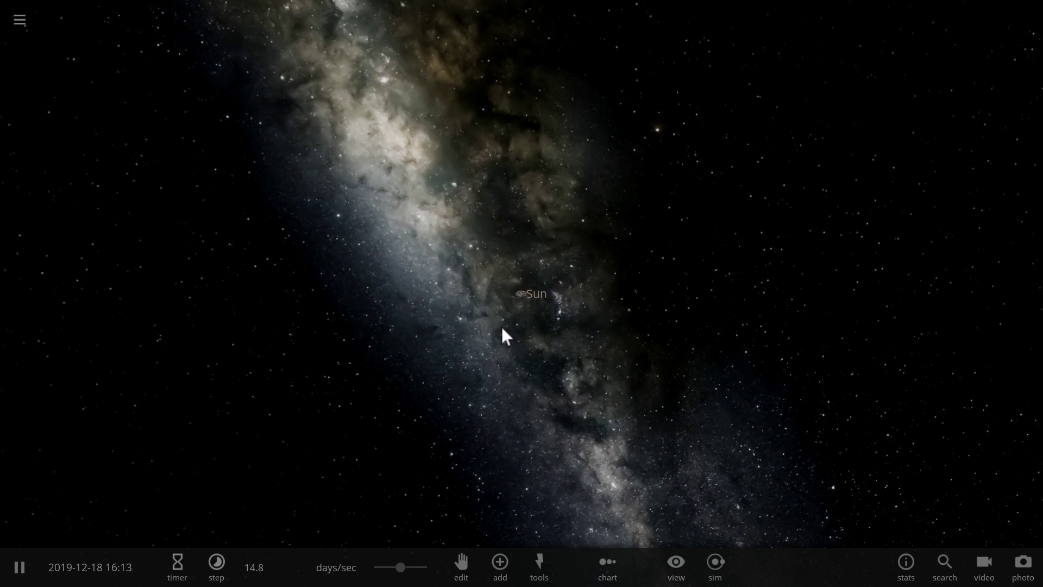
left_click(21, 21)
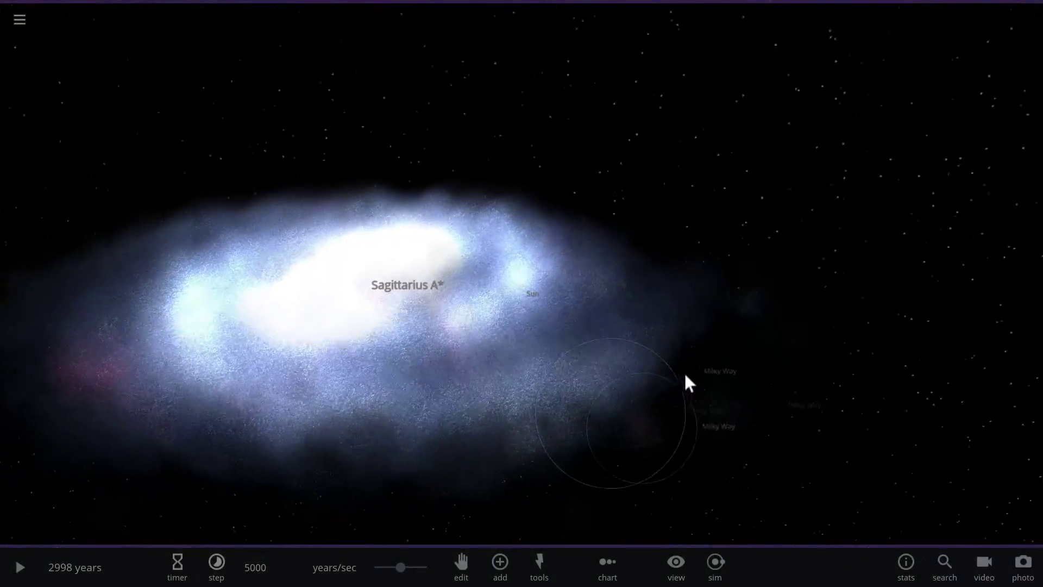
Step: Start the Milky Way simulation and slow its time step to about 135 years/sec
key("space")
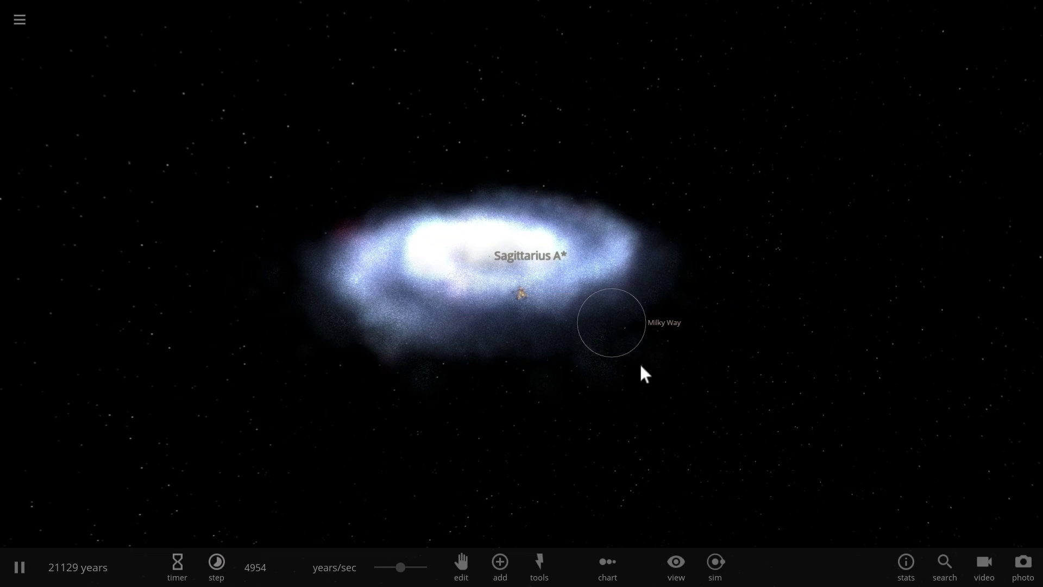
left_click_drag(400, 566, 364, 567)
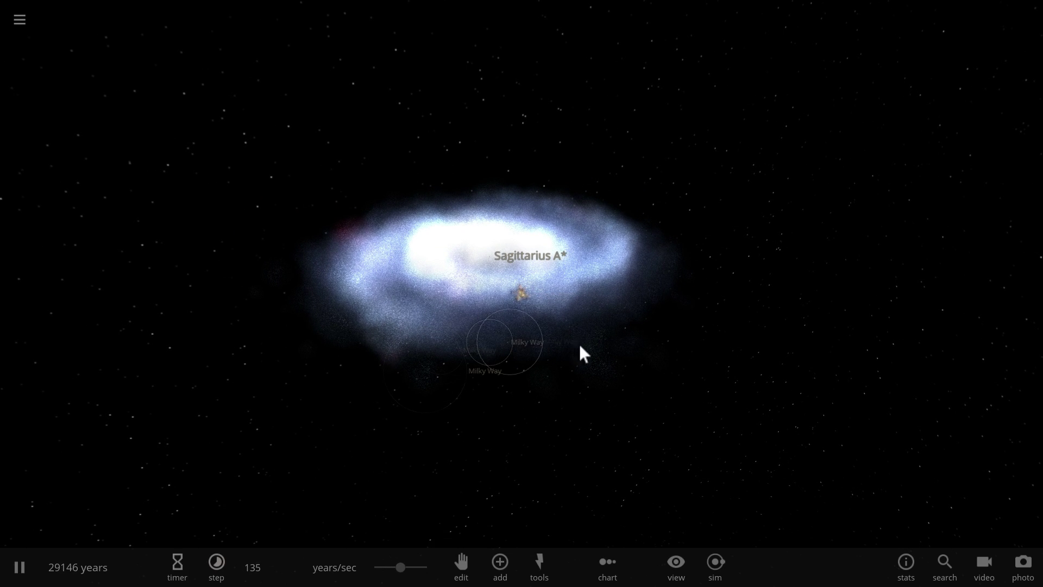
right_click_drag(585, 345, 612, 353)
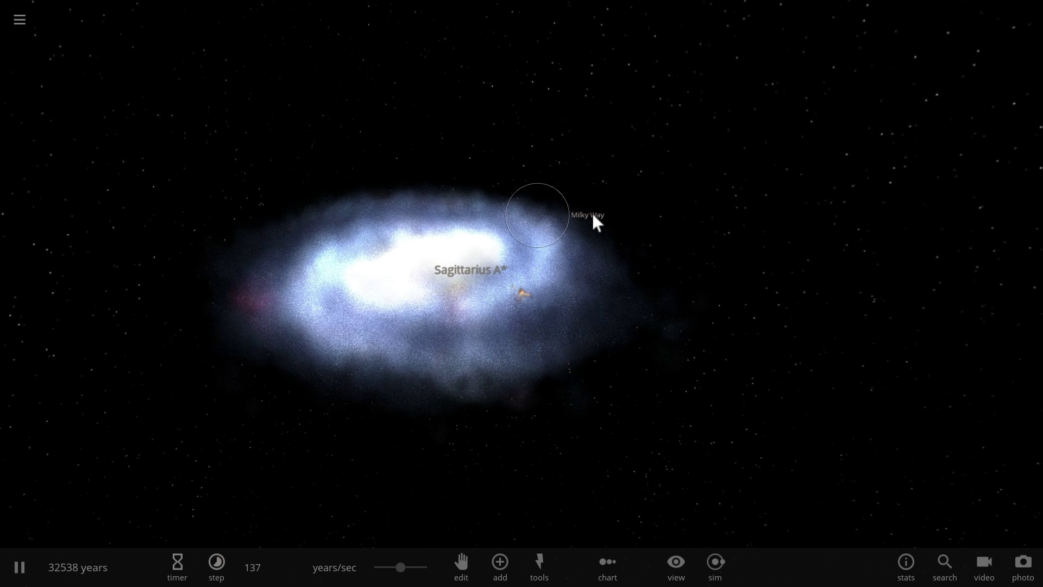
Step: Add the Andromeda galaxy in orbit around Sagittarius A*, well outside the Milky Way's disc
scroll(592, 214, "down", 3)
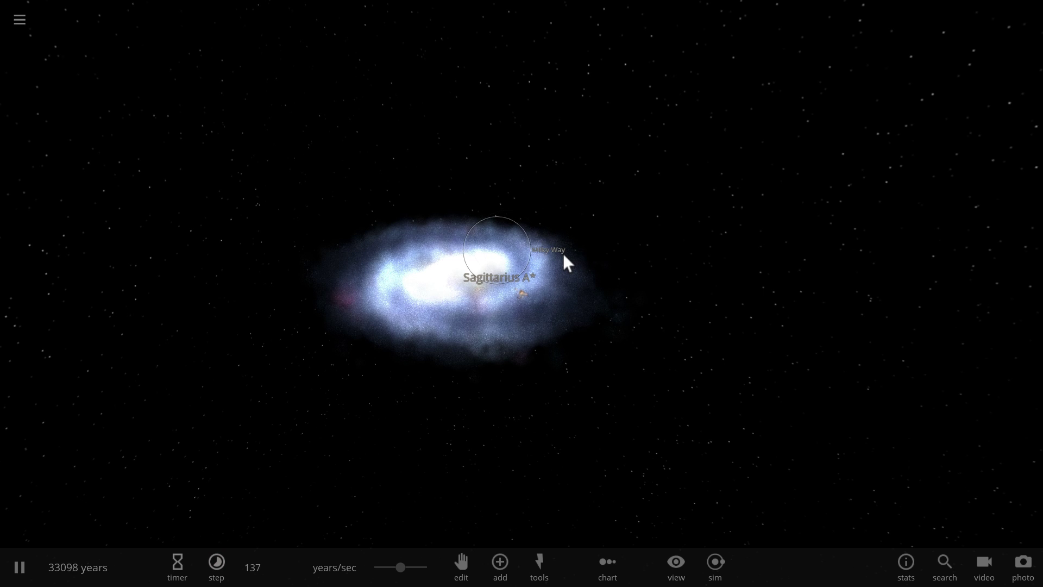
scroll(565, 250, "down", 5)
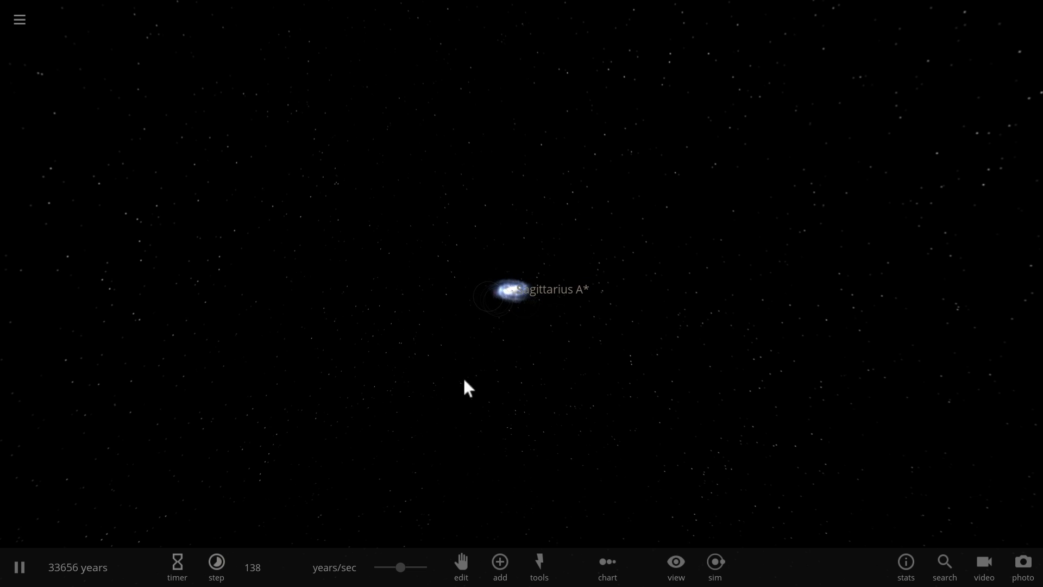
left_click(499, 565)
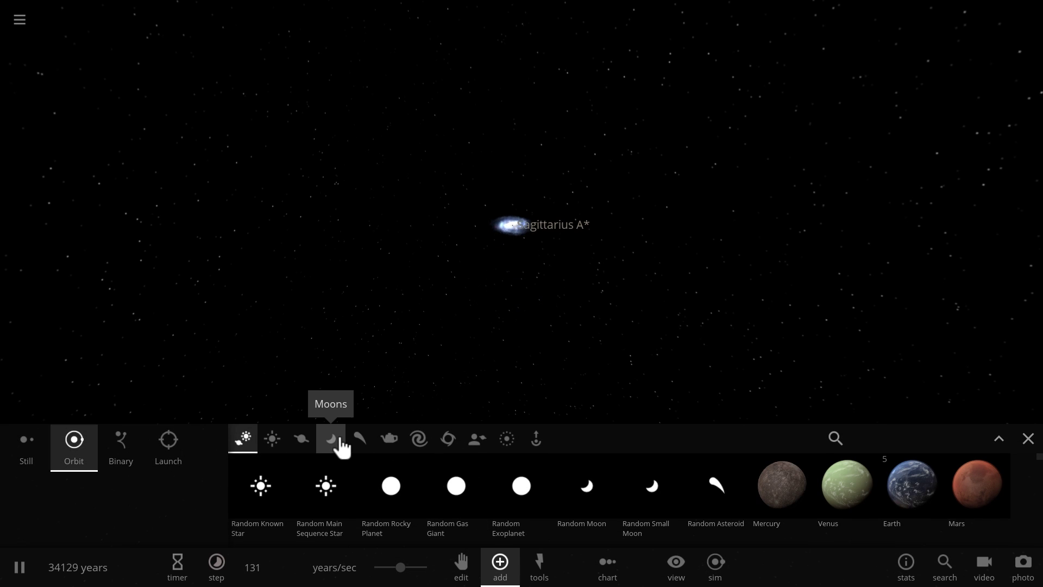
left_click(445, 441)
left_click(419, 443)
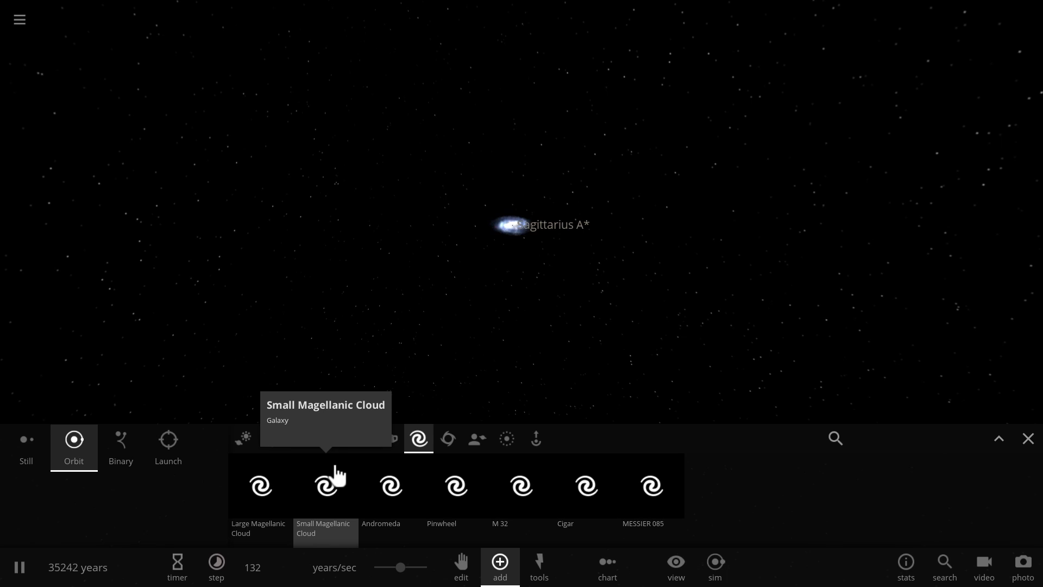
left_click(391, 485)
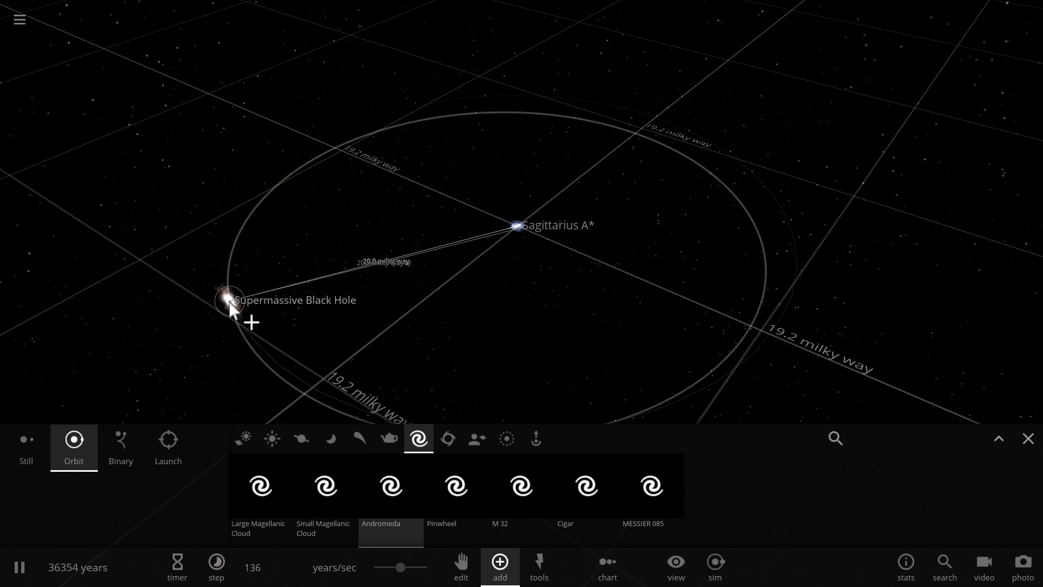
left_click(229, 300)
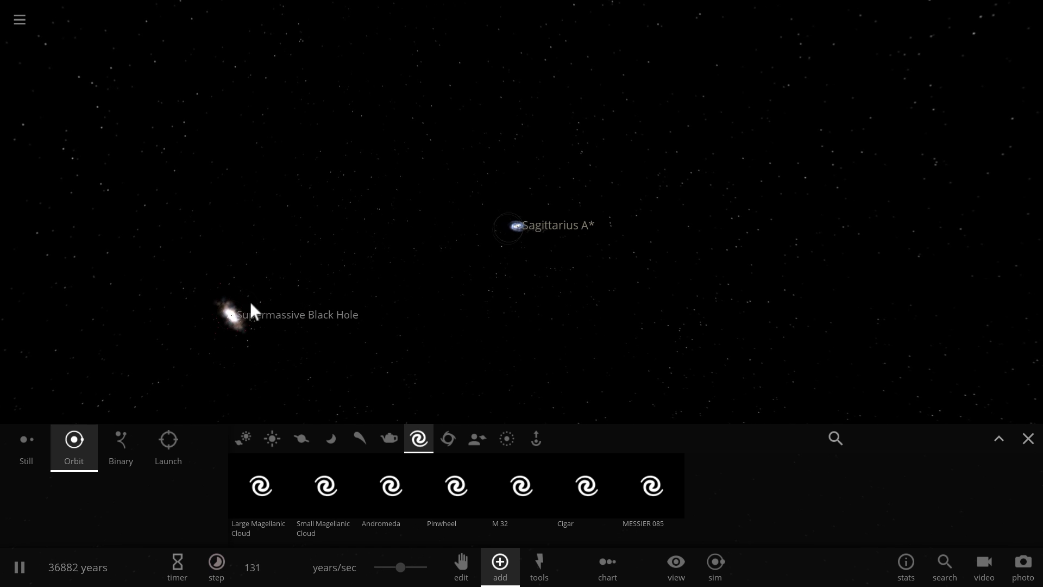
left_click(1026, 452)
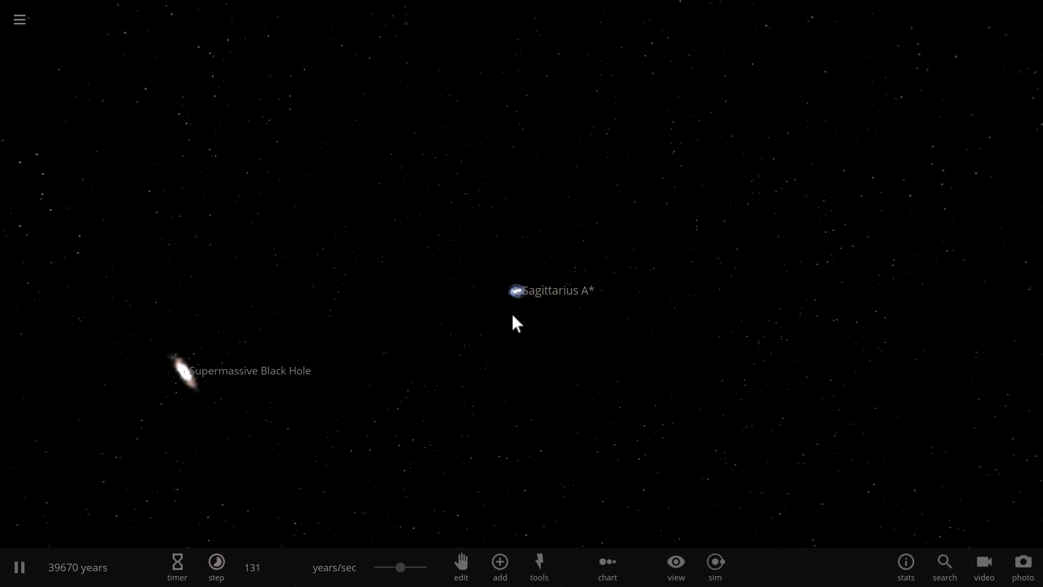
Step: Add a Black Hole 10 Million M_Sun in a wide orbit around Sagittarius A* and rename it THE GREAT ATTRACTOR
scroll(516, 323, "up", 5)
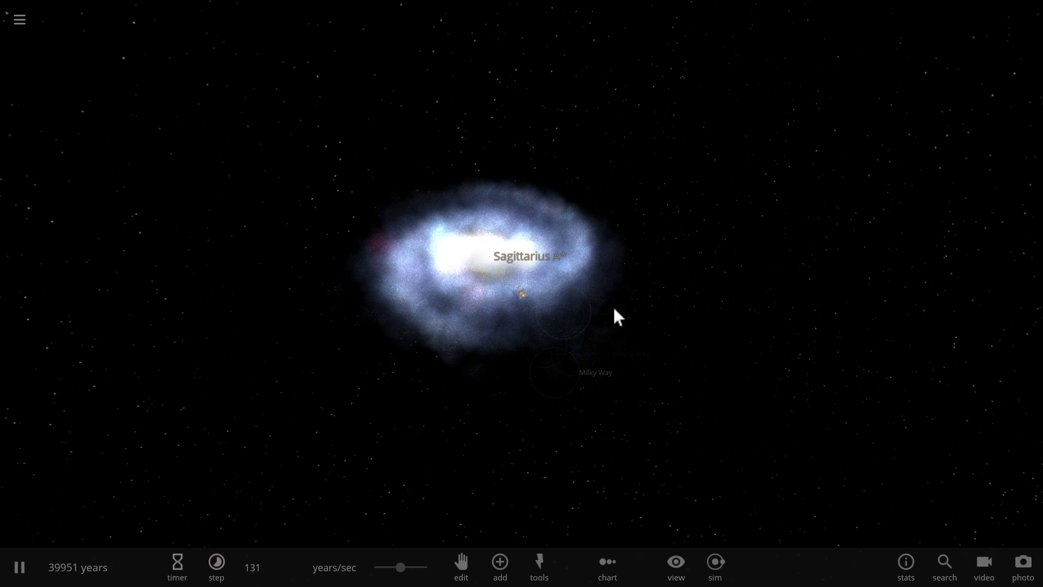
right_click_drag(660, 330, 374, 278)
scroll(562, 277, "up", 4)
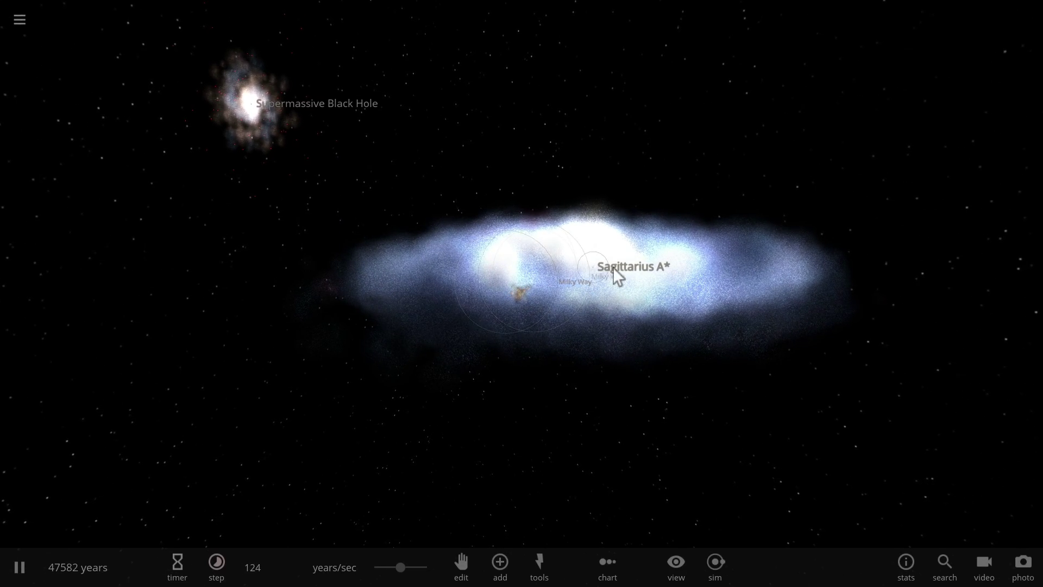
scroll(549, 266, "down", 10)
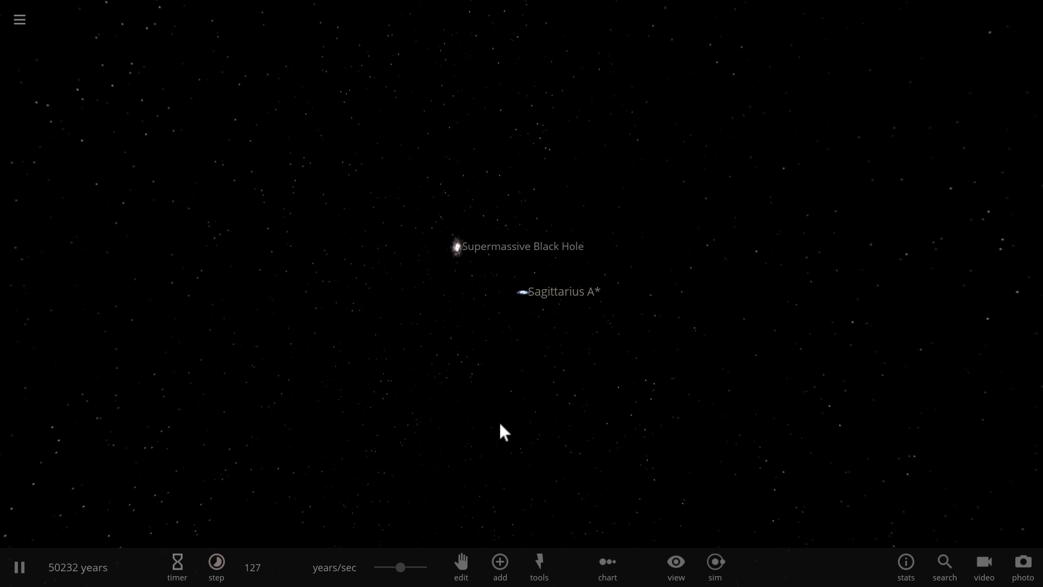
left_click(498, 565)
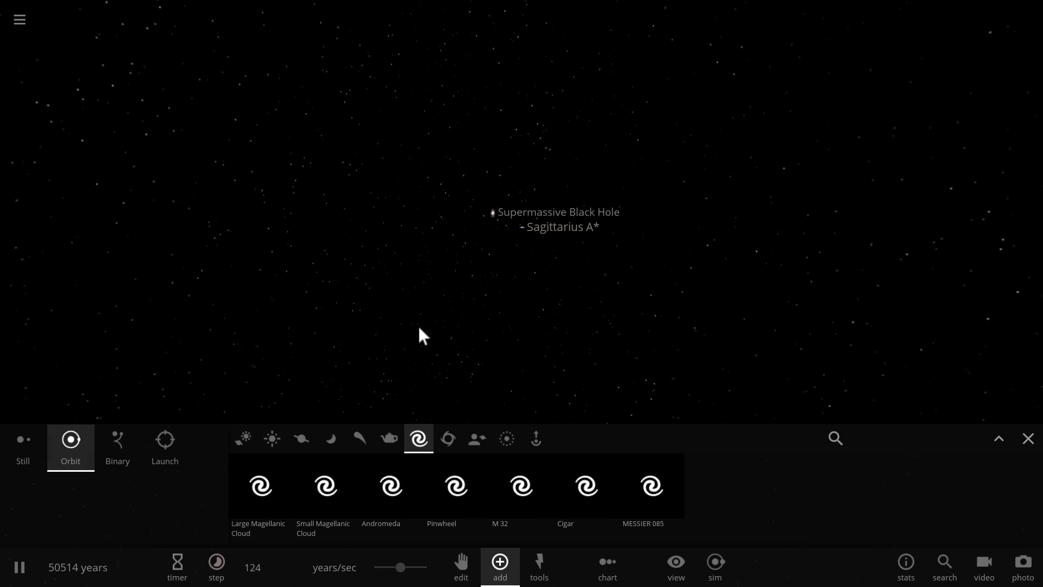
left_click(455, 449)
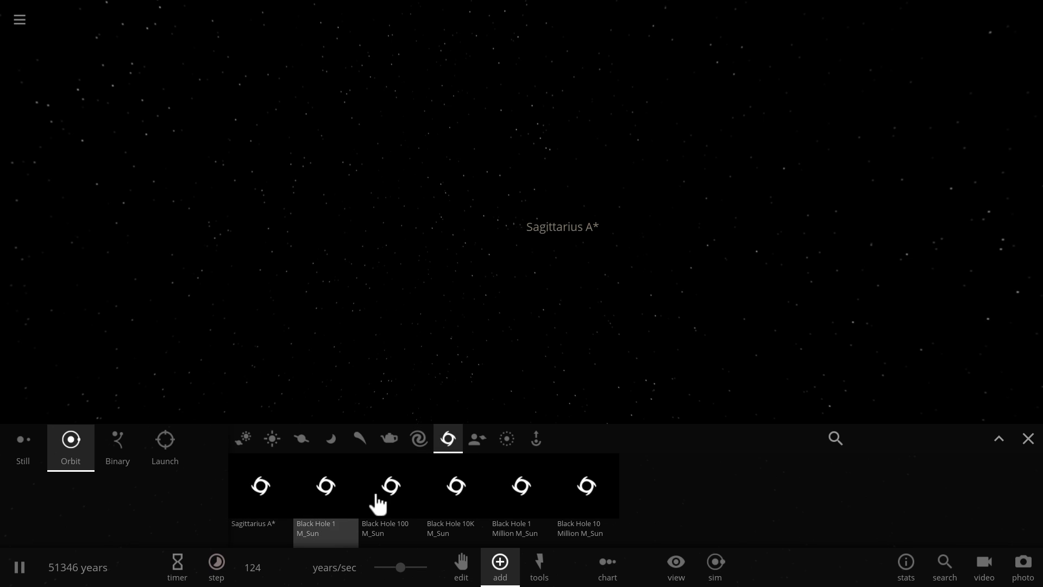
left_click(598, 501)
right_click_drag(726, 303, 730, 324)
left_click(729, 313)
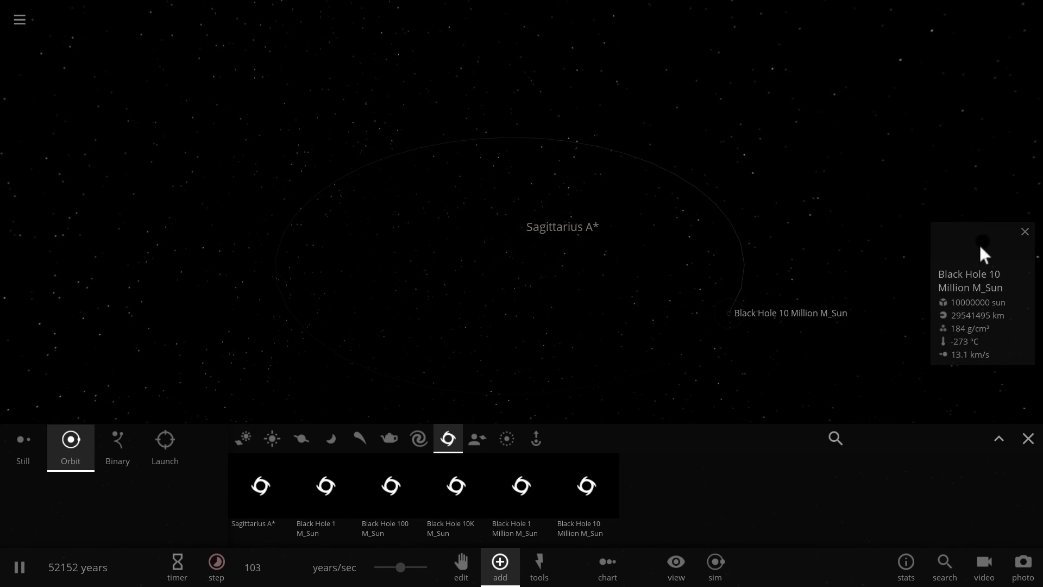
left_click(979, 244)
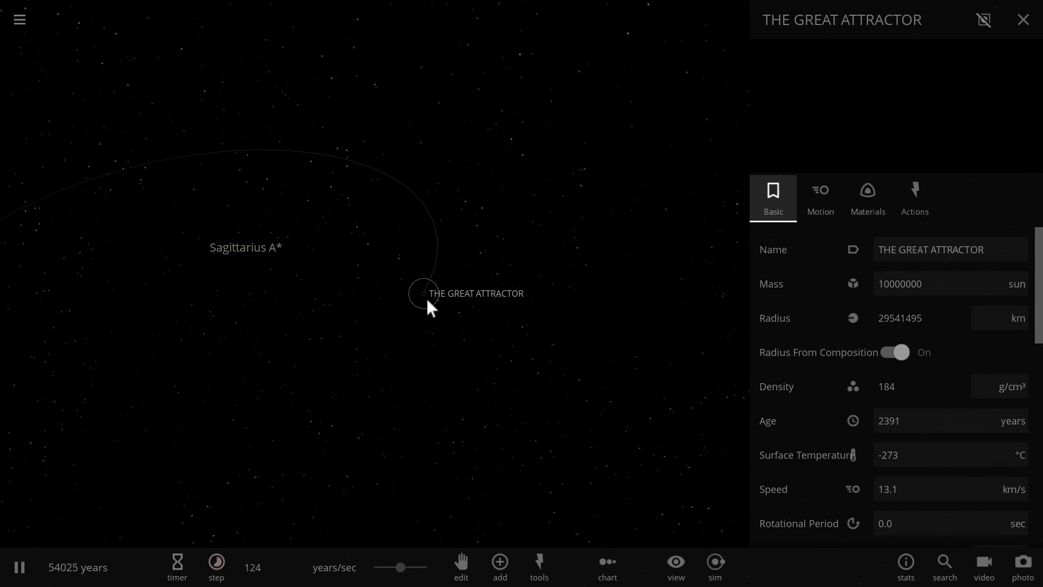
Step: Place eight Sagittarius A* black holes in orbit, spread in a wide arc around THE GREAT ATTRACTOR
left_click(500, 565)
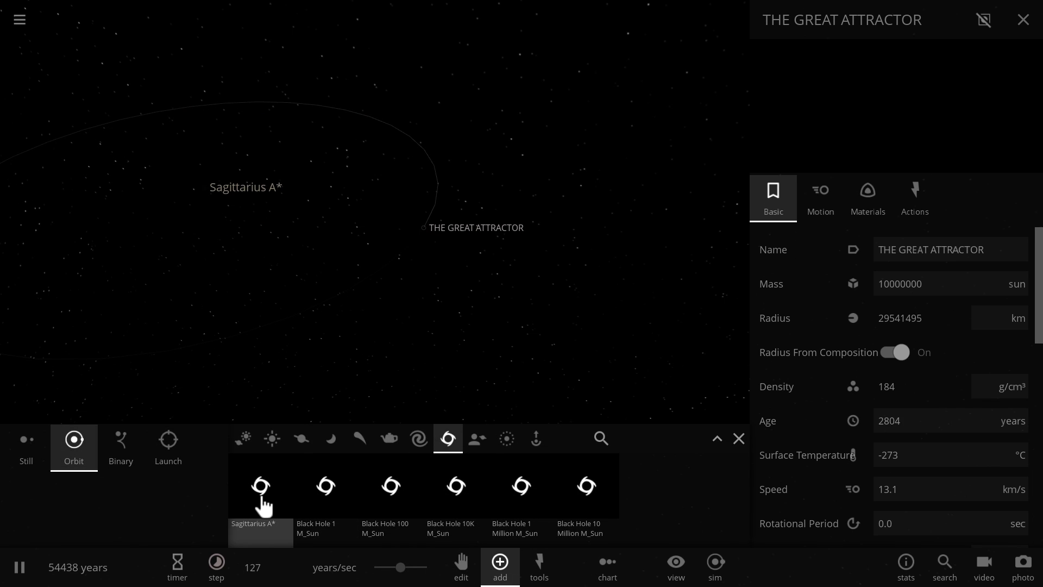
left_click(263, 499)
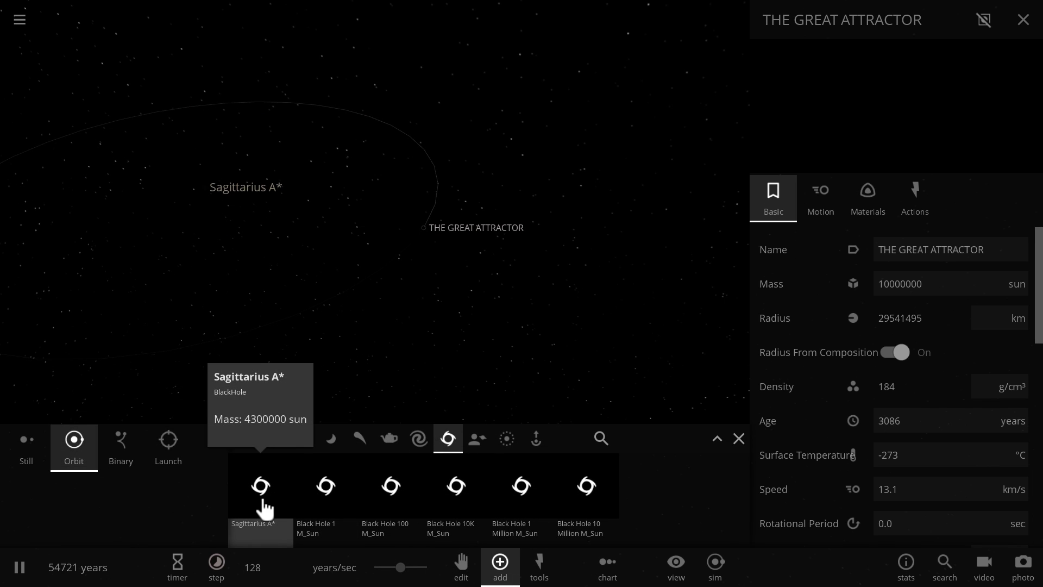
left_click(422, 359)
left_click(412, 370)
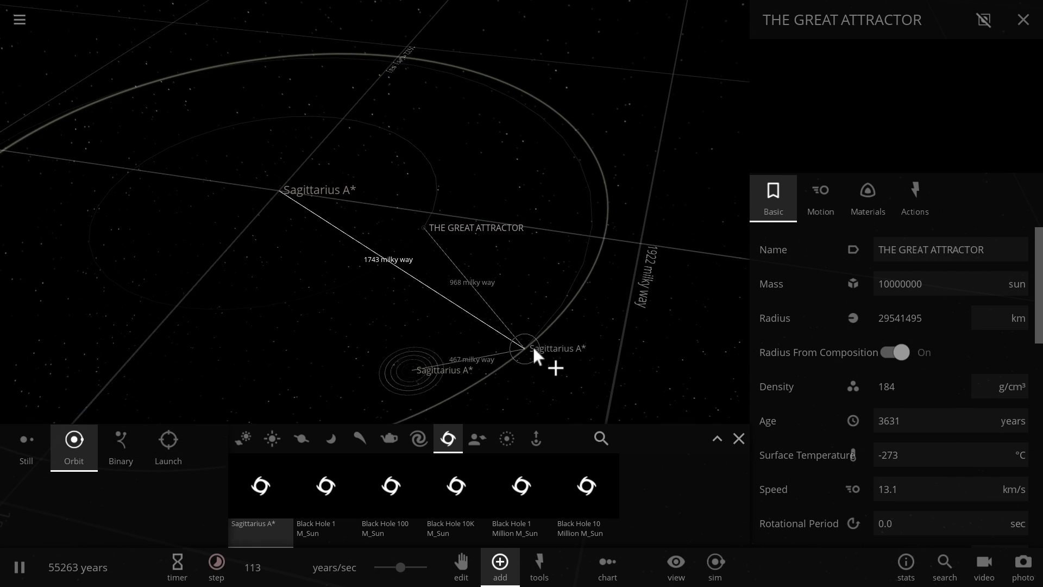
left_click(535, 348)
left_click(660, 334)
left_click(676, 223)
left_click(643, 129)
left_click(548, 92)
left_click(475, 93)
left_click(359, 114)
right_click(196, 197)
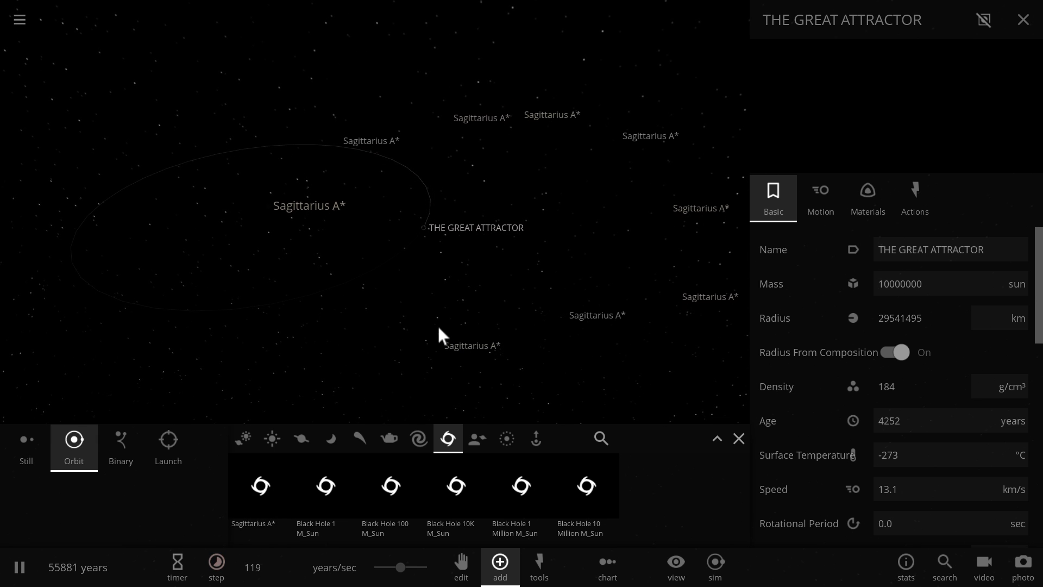
left_click(739, 438)
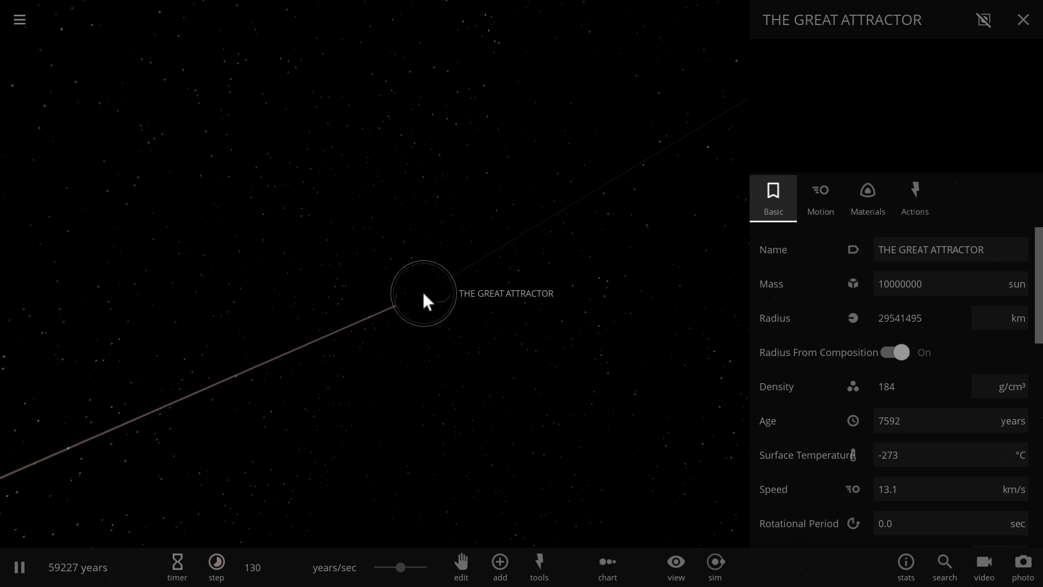
Step: Examine THE GREAT ATTRACTOR and its surrounding black holes from different distances and angles
scroll(422, 290, "up", 5)
scroll(422, 290, "down", 2)
right_click_drag(423, 290, 481, 305)
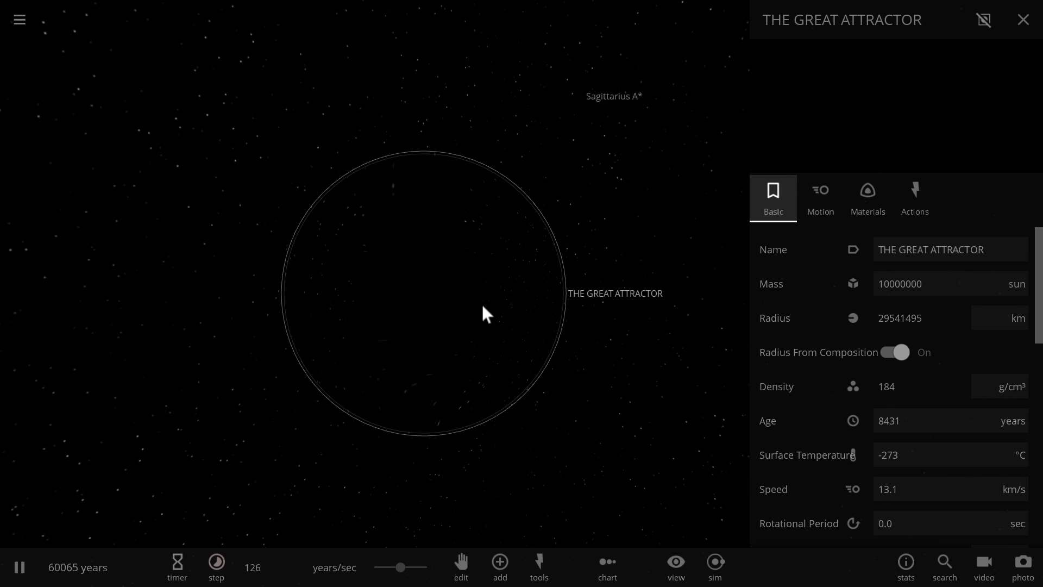
scroll(494, 315, "down", 5)
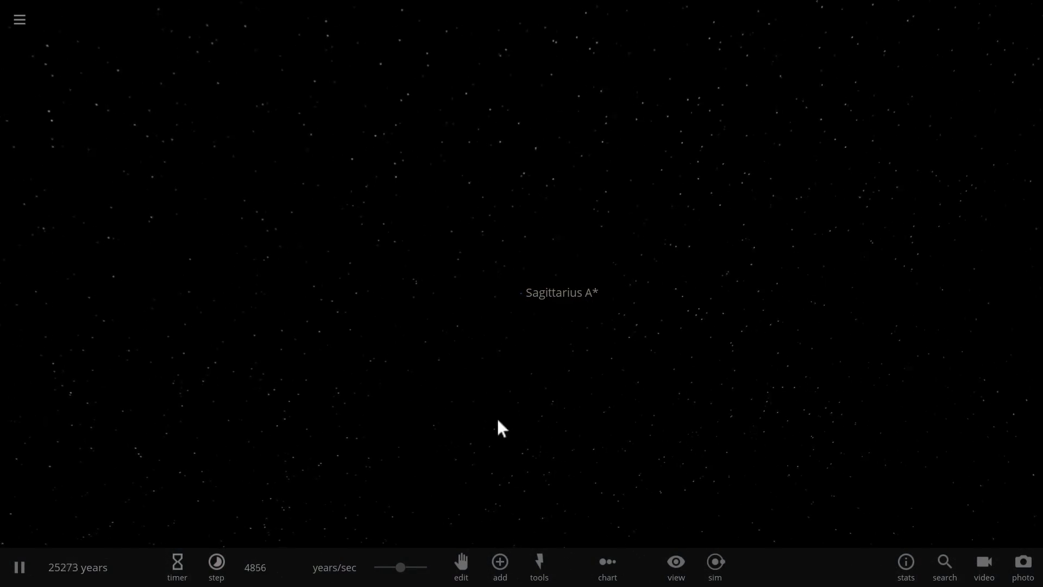
Step: In the fresh Milky Way simulation, place the Pinwheel galaxy in orbit about 507 Milky Way widths from Sagittarius A*
left_click(500, 565)
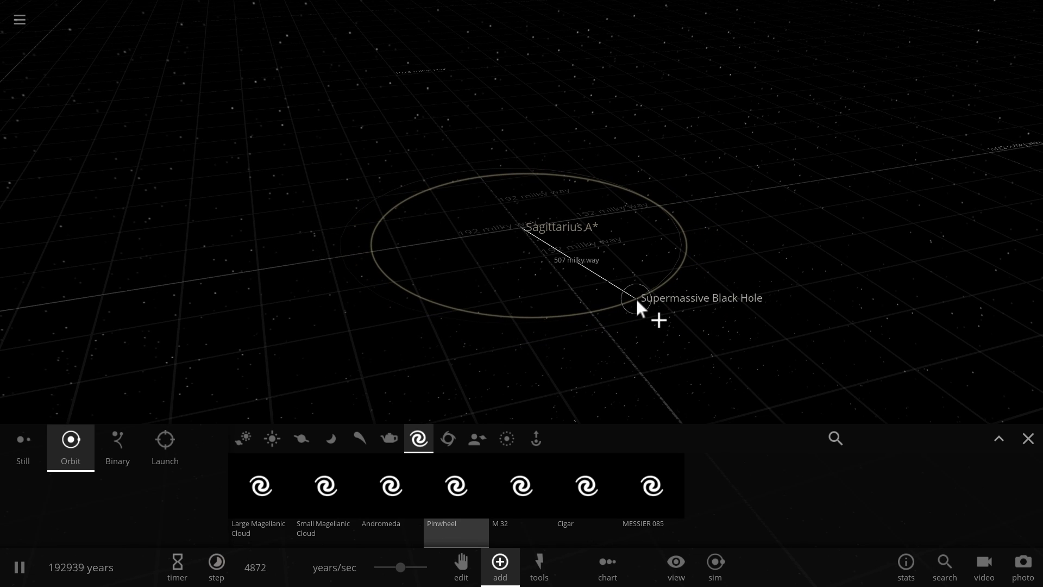
left_click(636, 297)
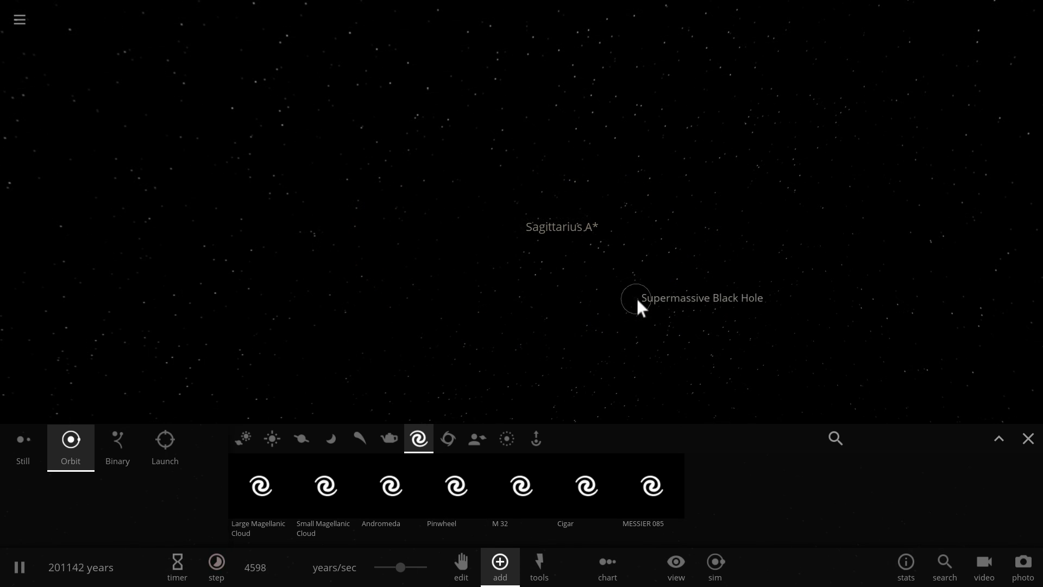
Step: Delete the whole Pinwheel galaxy, including its stray Dark Matter and central Supermassive Black Hole
double_click(636, 297)
scroll(563, 254, "up", 10)
scroll(544, 257, "down", 5)
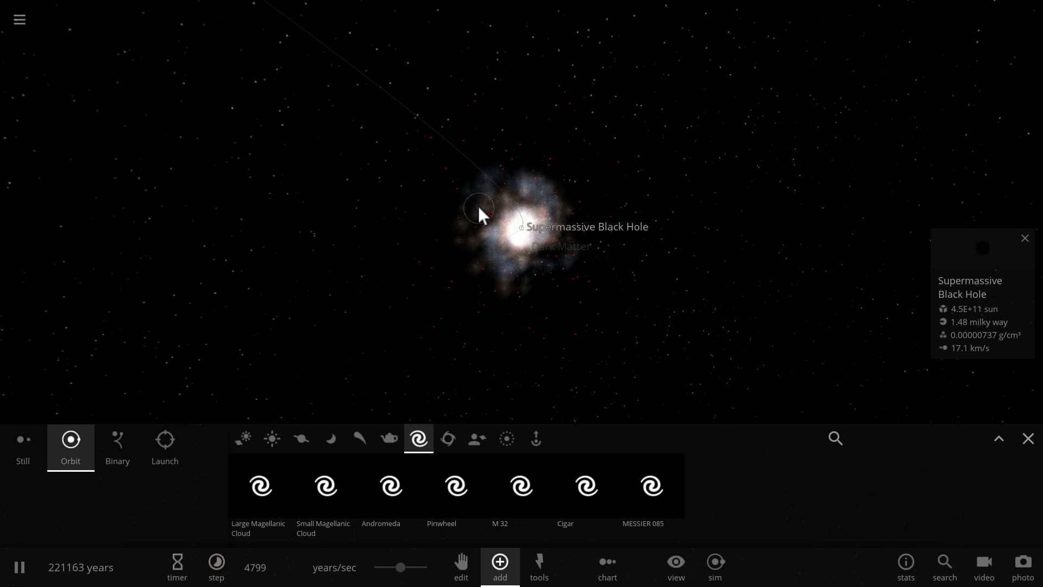
left_click_drag(364, 122, 687, 397)
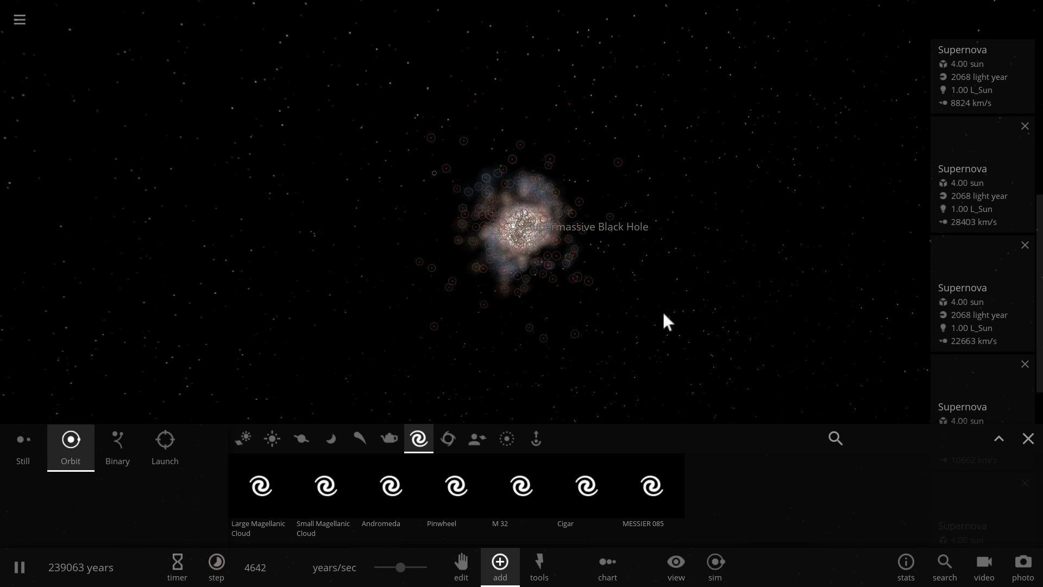
key("Delete")
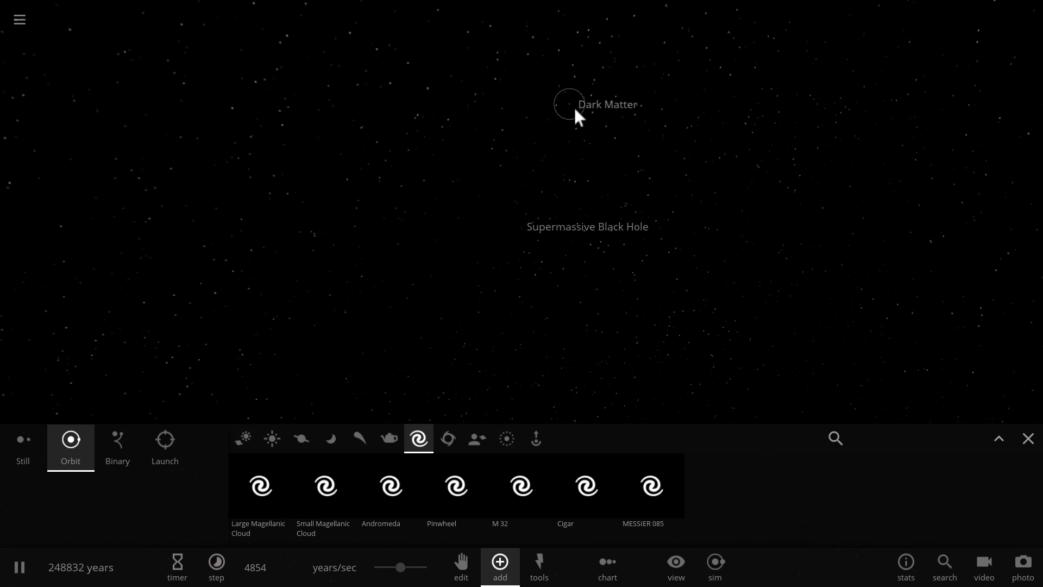
left_click(575, 112)
key("Delete")
left_click(533, 228)
key("Delete")
Step: Rename the remaining Dark Matter body The Great Attractor and set its mass to 100000 Milky Ways
left_click(481, 103)
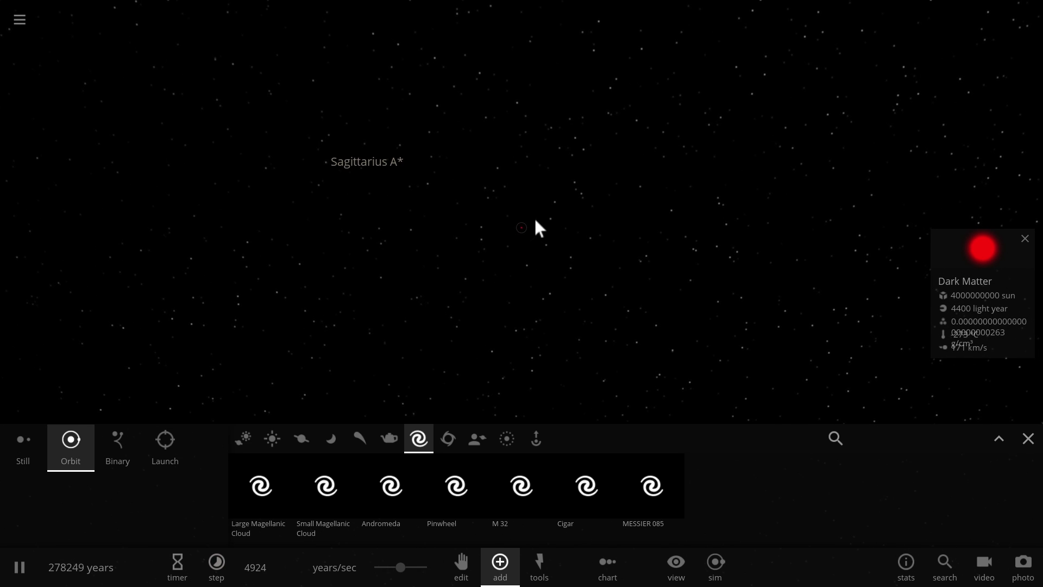
scroll(533, 226, "down", 10)
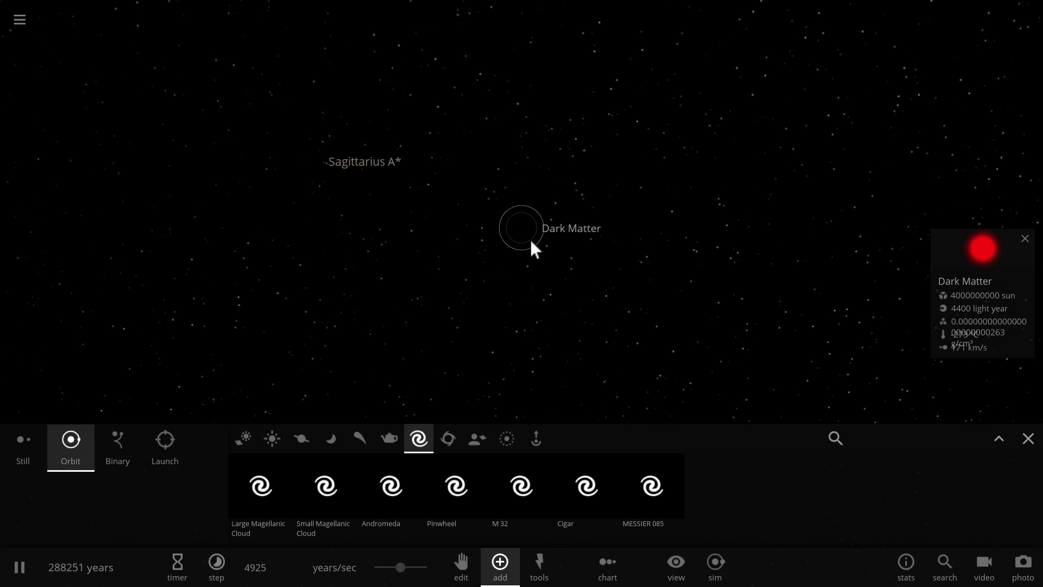
right_click_drag(532, 259, 581, 276)
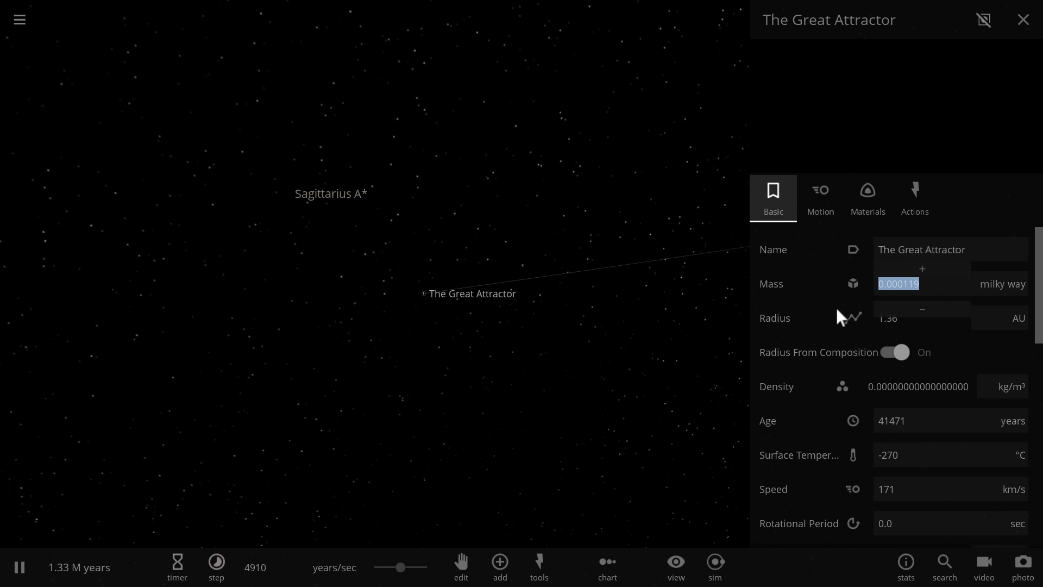
type("1")
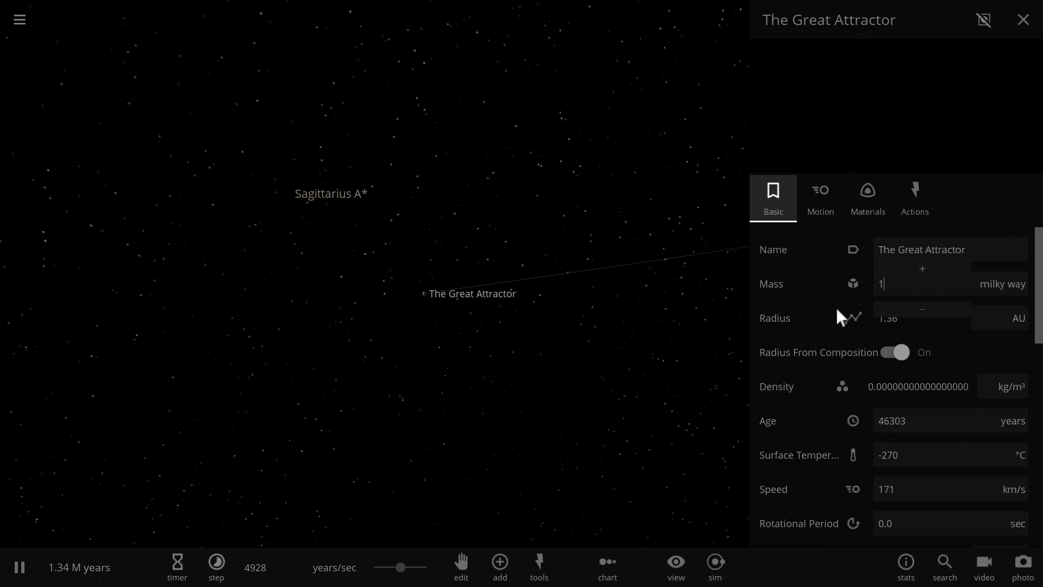
type("00000")
key("Return")
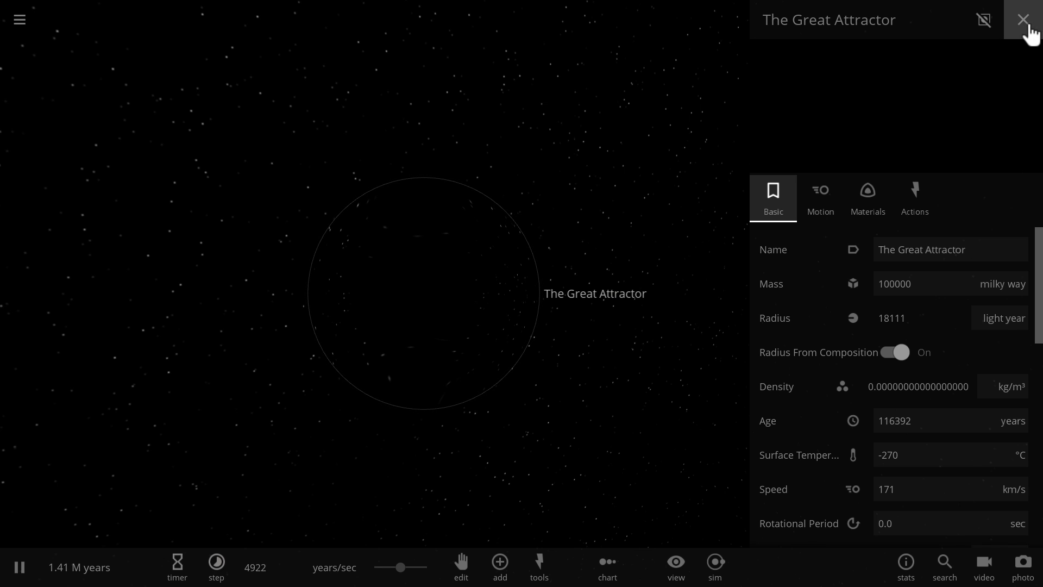
Step: Show The Great Attractor's mass in suns and close its properties
left_click(1001, 292)
left_click(1012, 310)
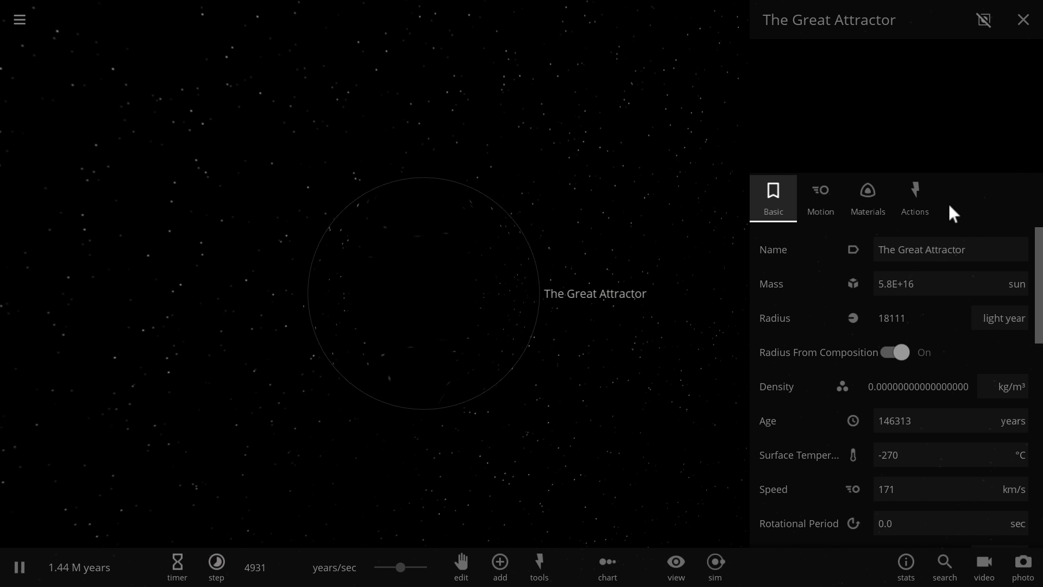
left_click(1022, 20)
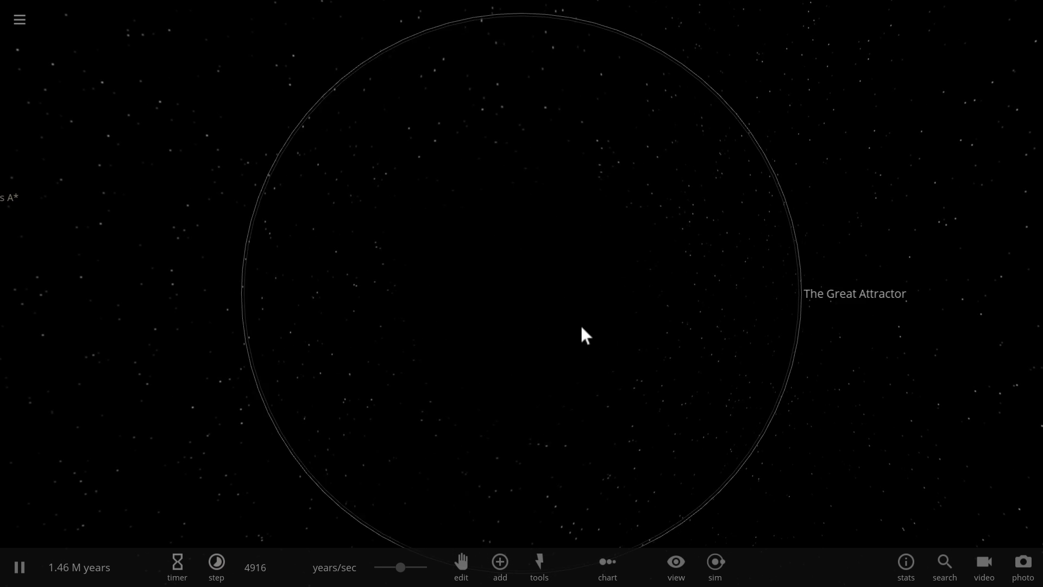
Step: Place the Sun in orbit about 18876 light years from The Great Attractor
left_click(501, 563)
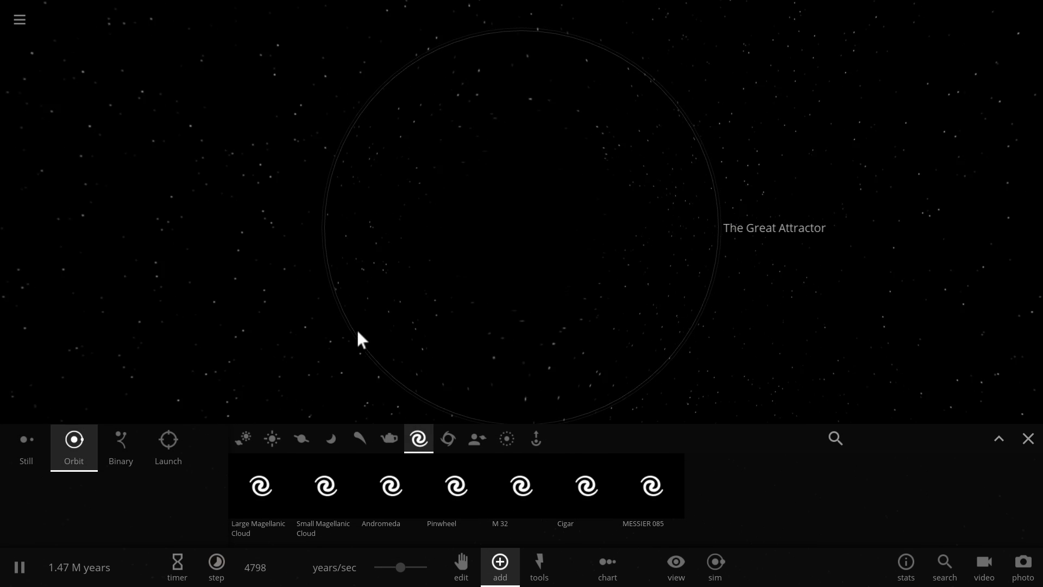
scroll(425, 328, "up", 4)
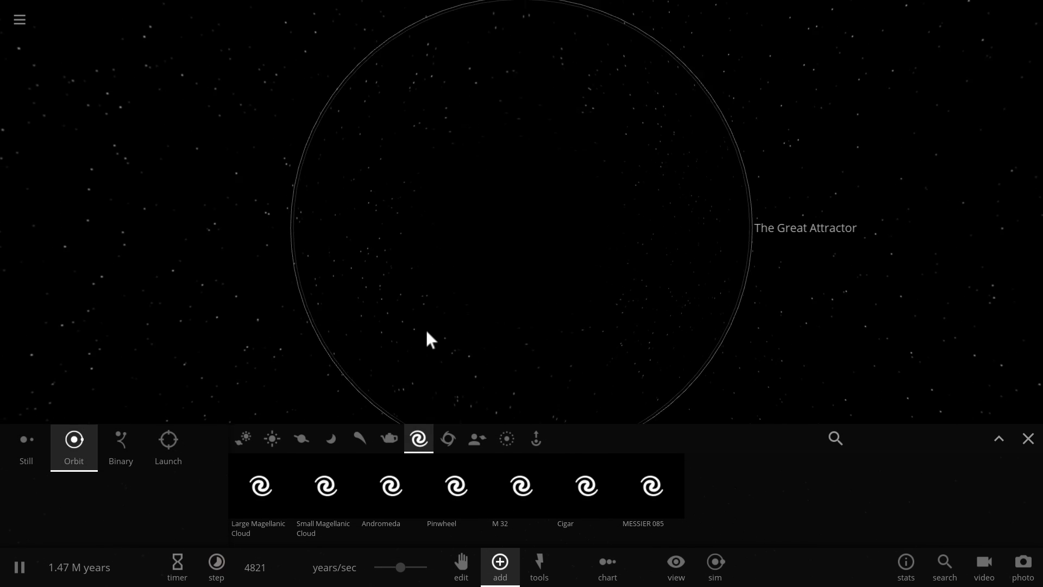
left_click(275, 446)
left_click(391, 486)
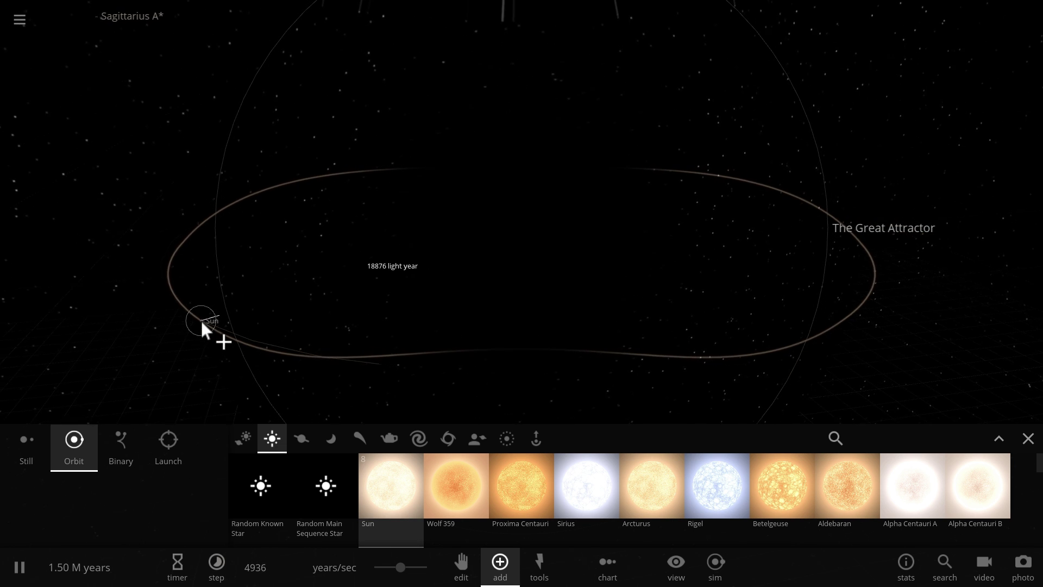
left_click(201, 320)
Step: Find UY Scuti among the stars and place it in orbit around The Great Attractor
scroll(717, 499, "down", 3)
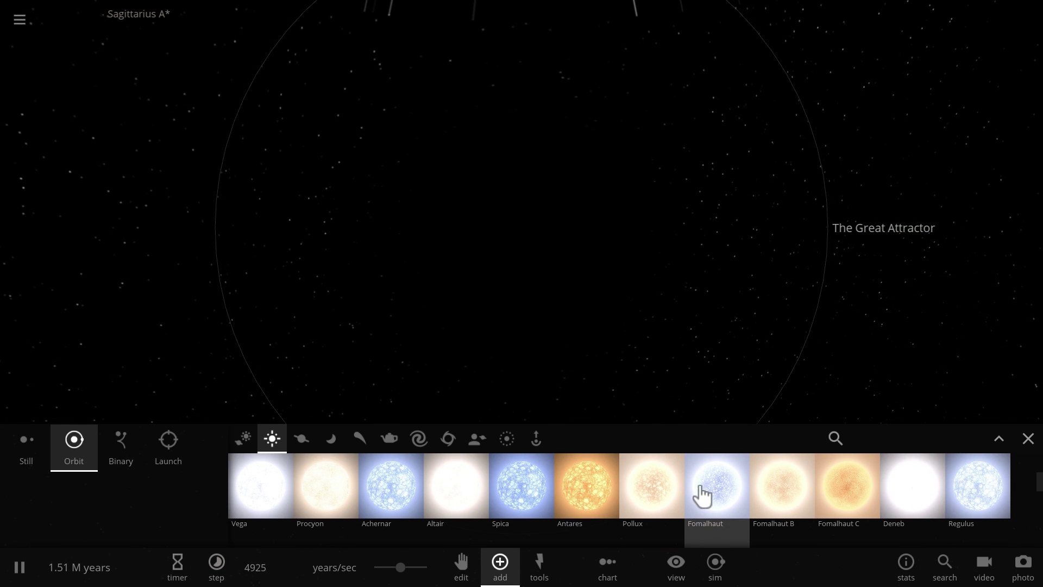
scroll(706, 497, "down", 2)
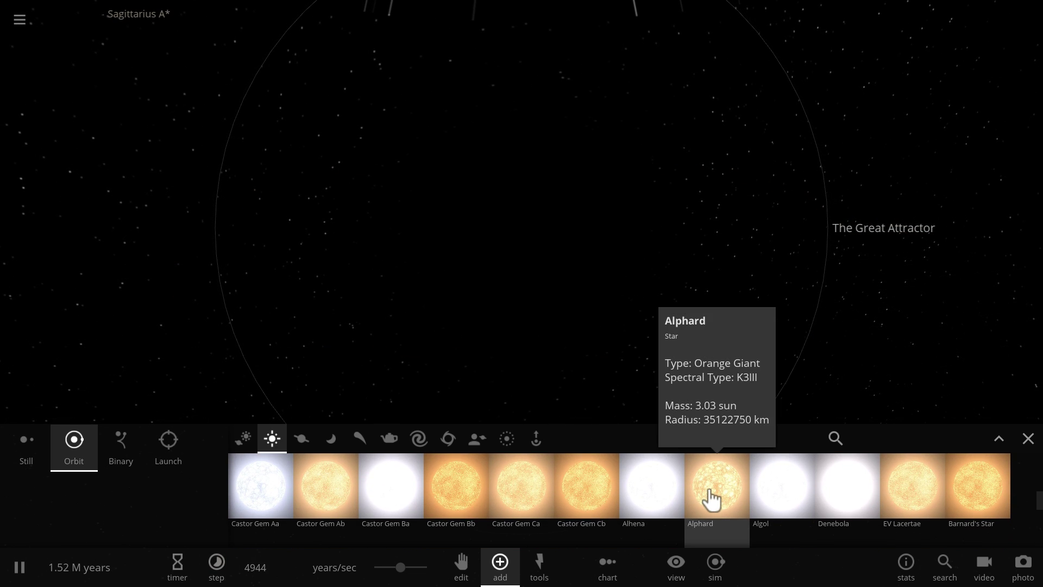
scroll(712, 498, "down", 2)
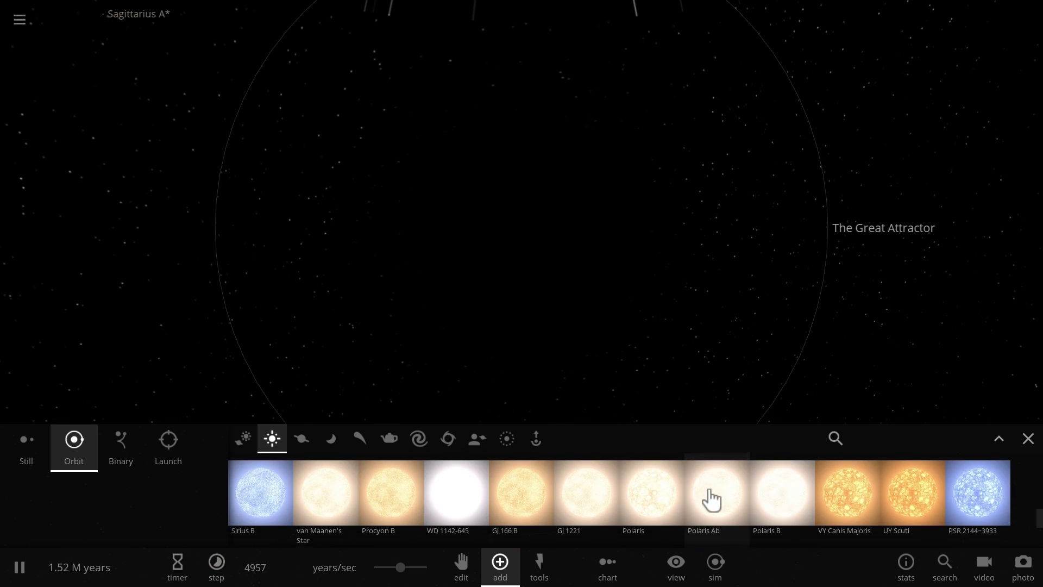
left_click(914, 508)
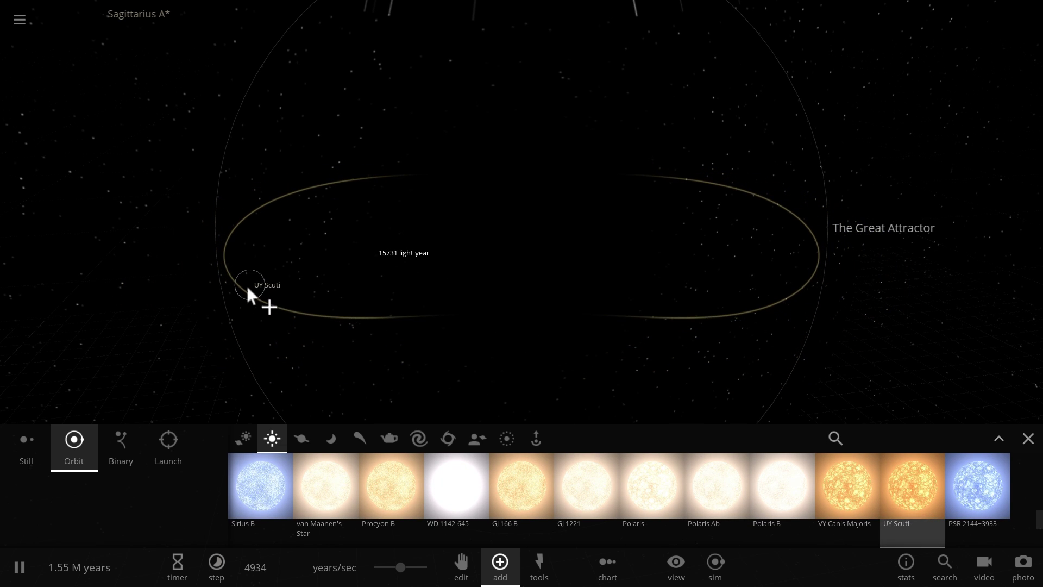
left_click(155, 312)
right_click_drag(327, 305, 366, 303)
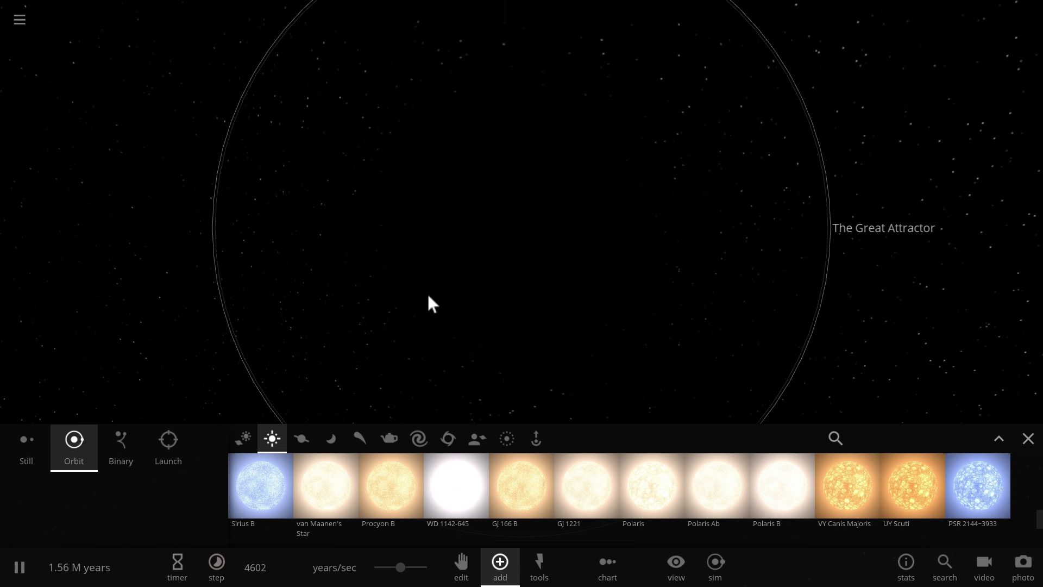
scroll(440, 307, "down", 3)
right_click_drag(428, 295, 473, 336)
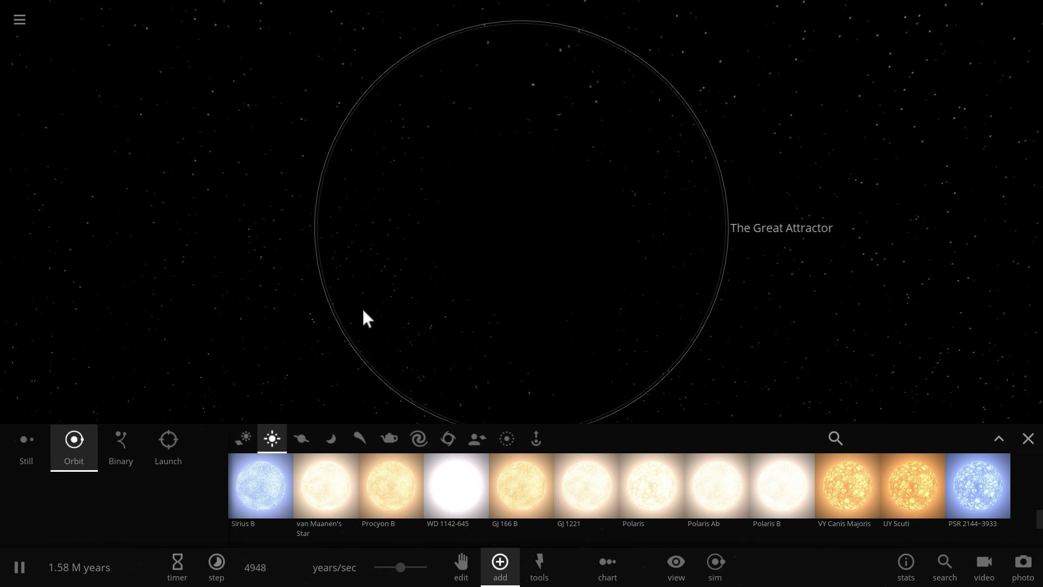
left_click(418, 440)
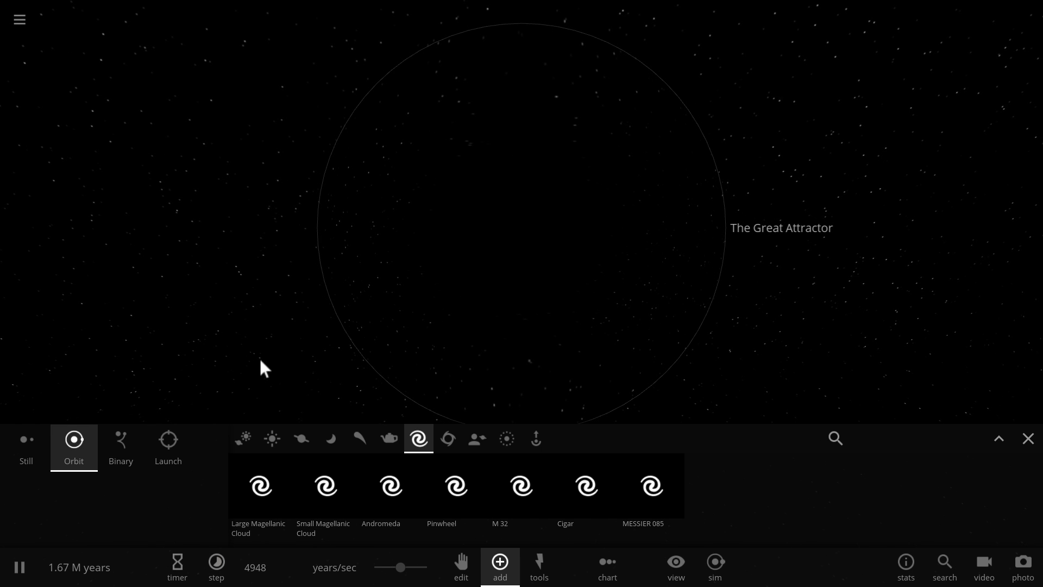
scroll(263, 339, "down", 3)
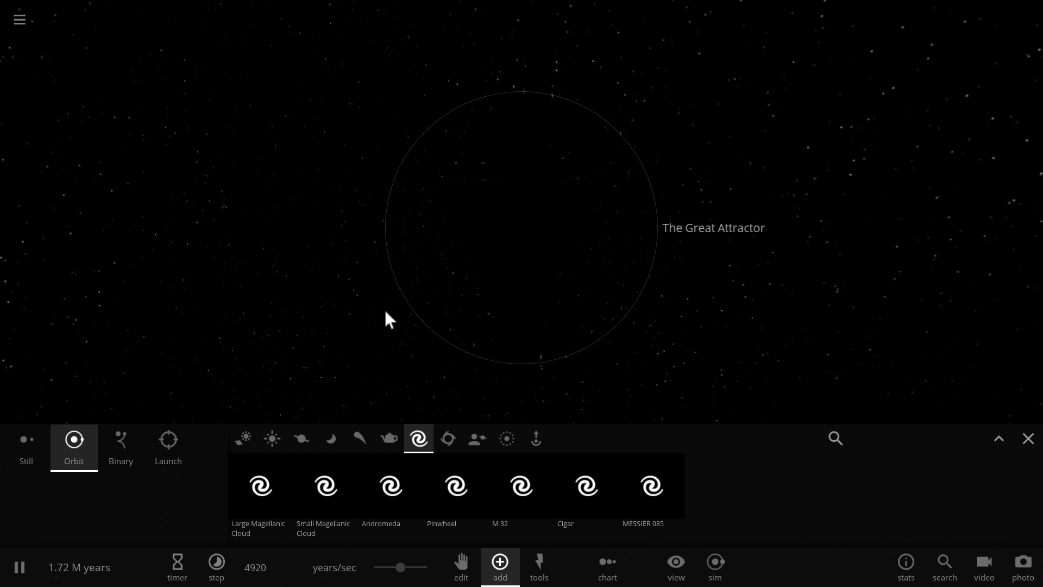
scroll(384, 326, "up", 3)
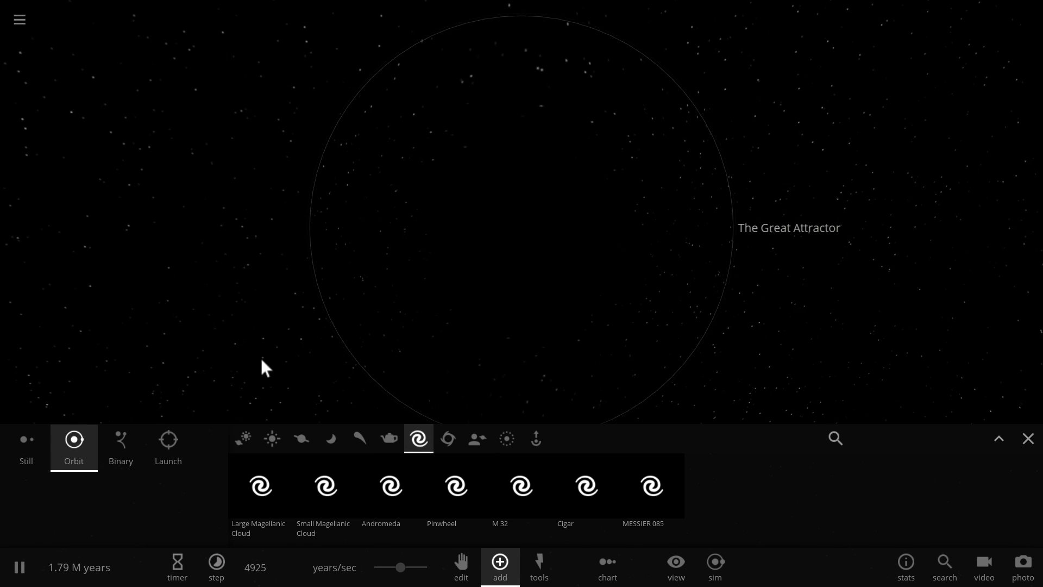
left_click(397, 502)
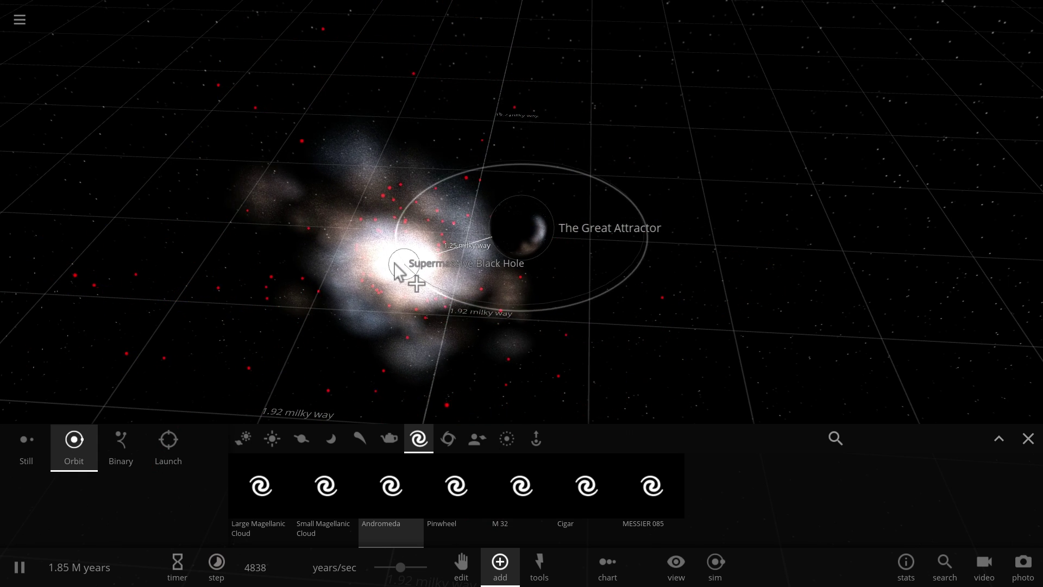
key("Escape")
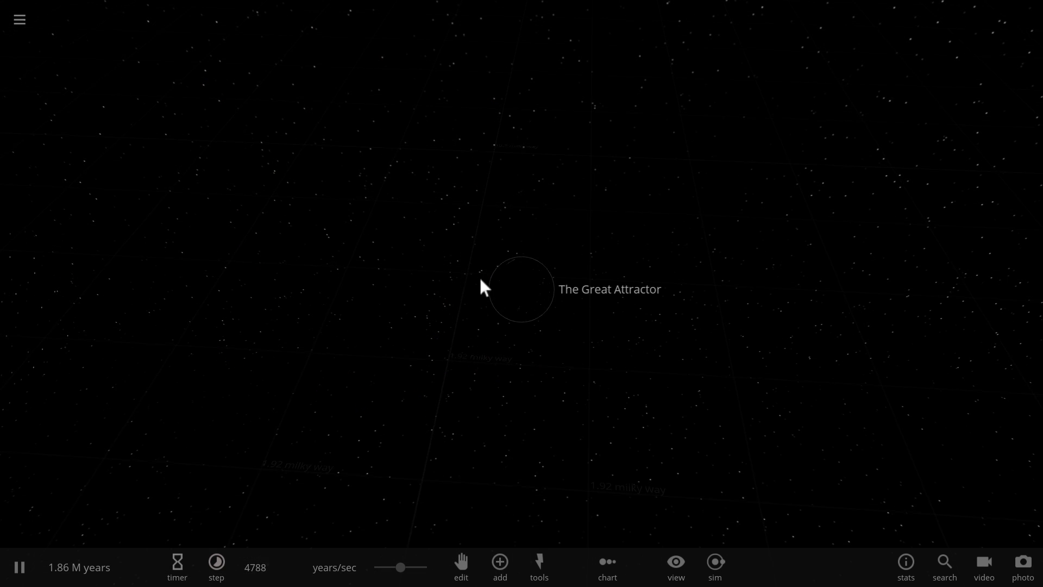
Step: Inspect the summary data of Sagittarius A* and The Great Attractor from a wide view of both
scroll(498, 288, "down", 5)
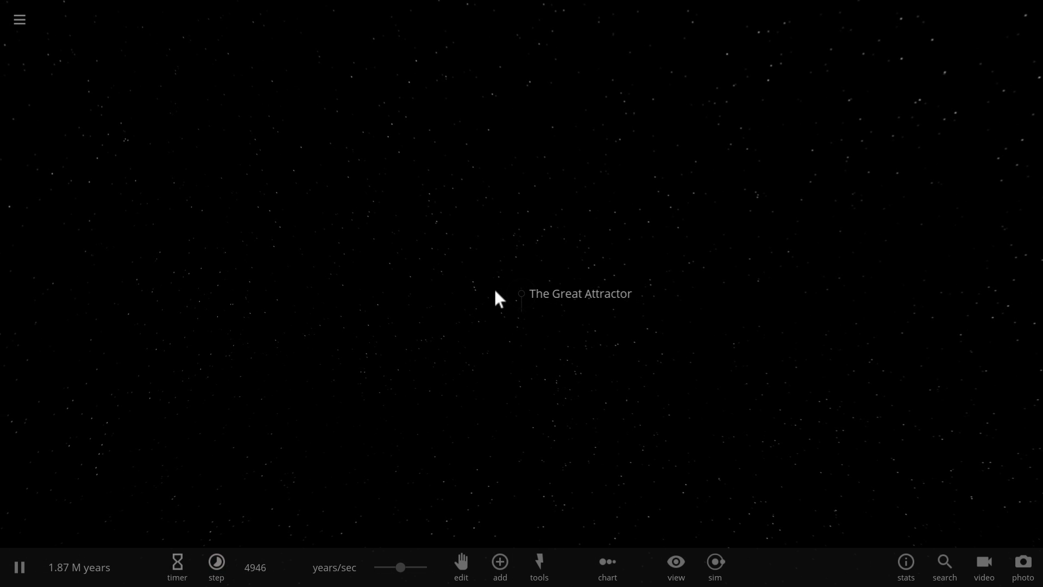
left_click(535, 158)
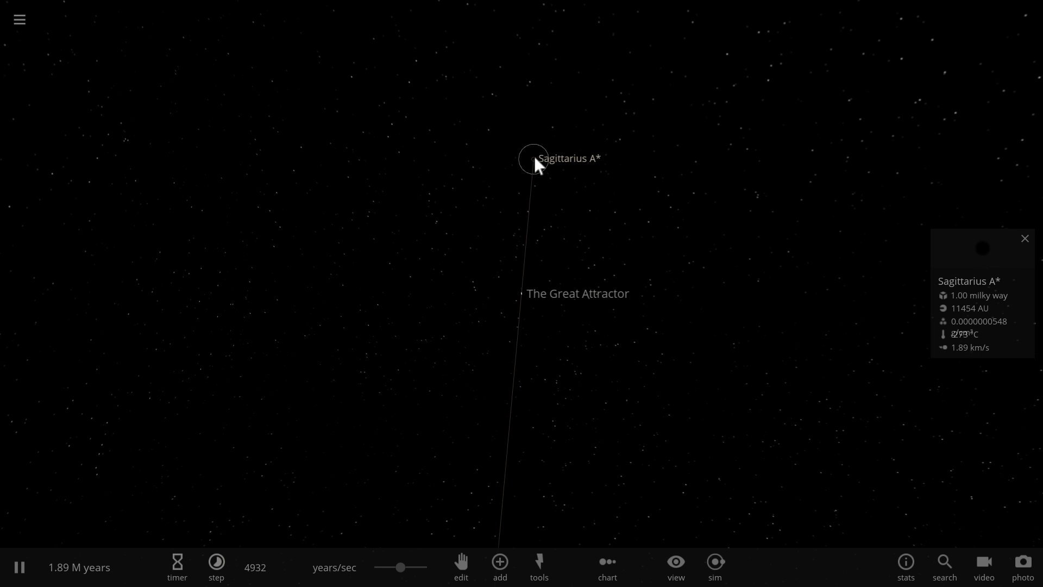
left_click_drag(568, 202, 598, 193)
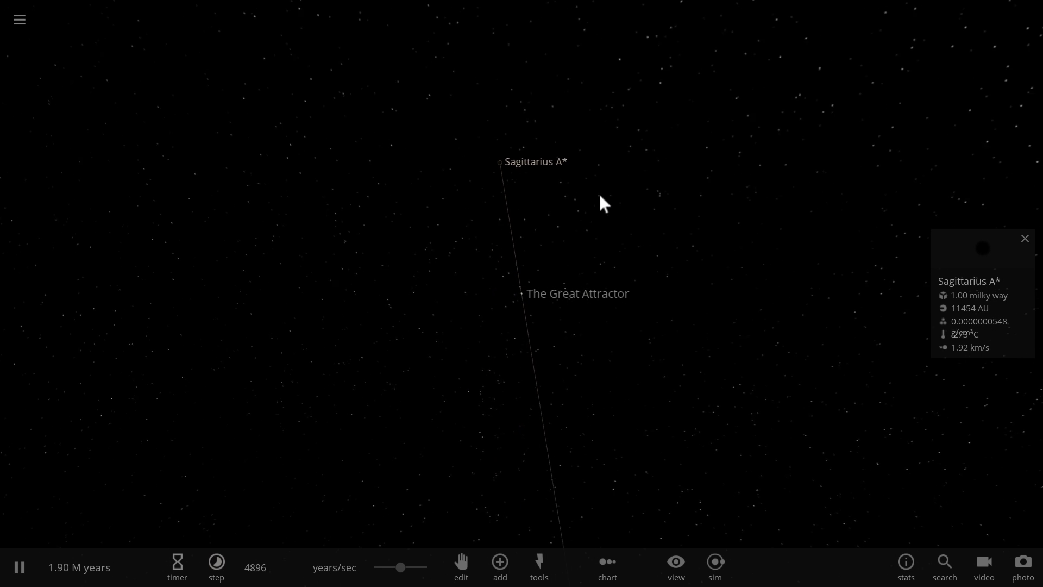
left_click(537, 296)
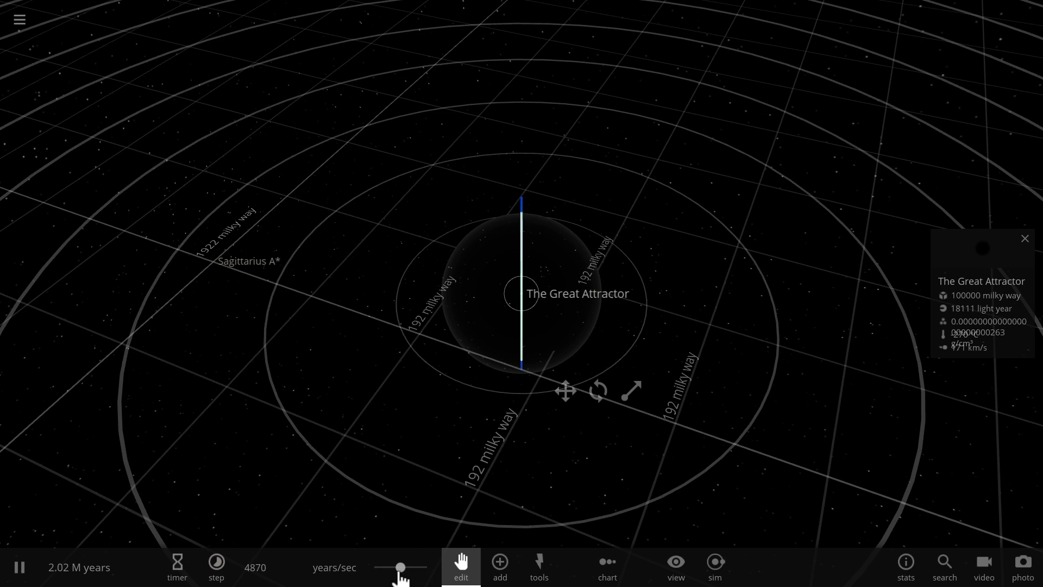
Step: Pause the simulation and move The Great Attractor right beside the galaxy around Sagittarius A*
left_click_drag(399, 568, 375, 570)
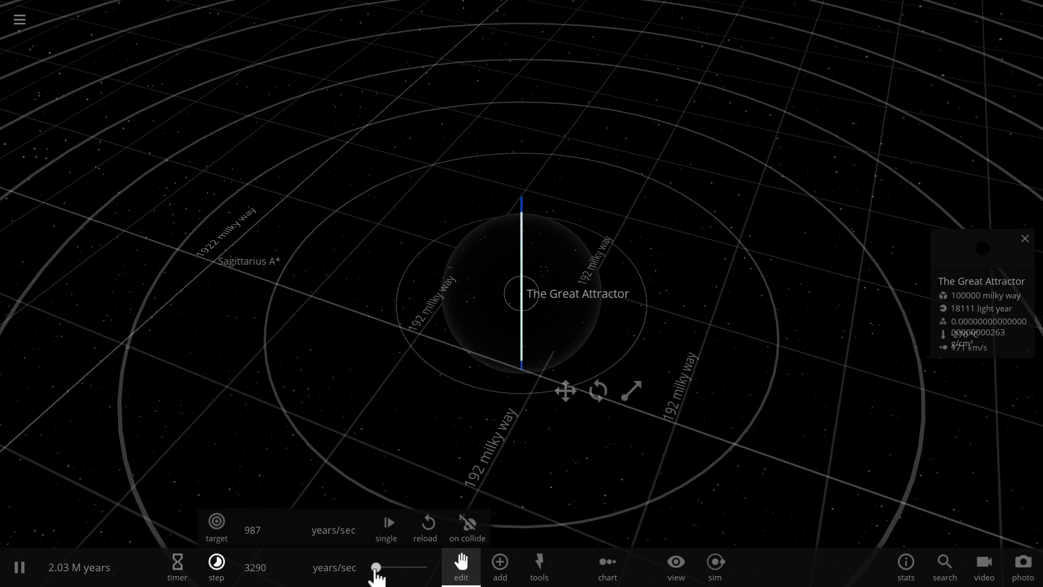
left_click(12, 565)
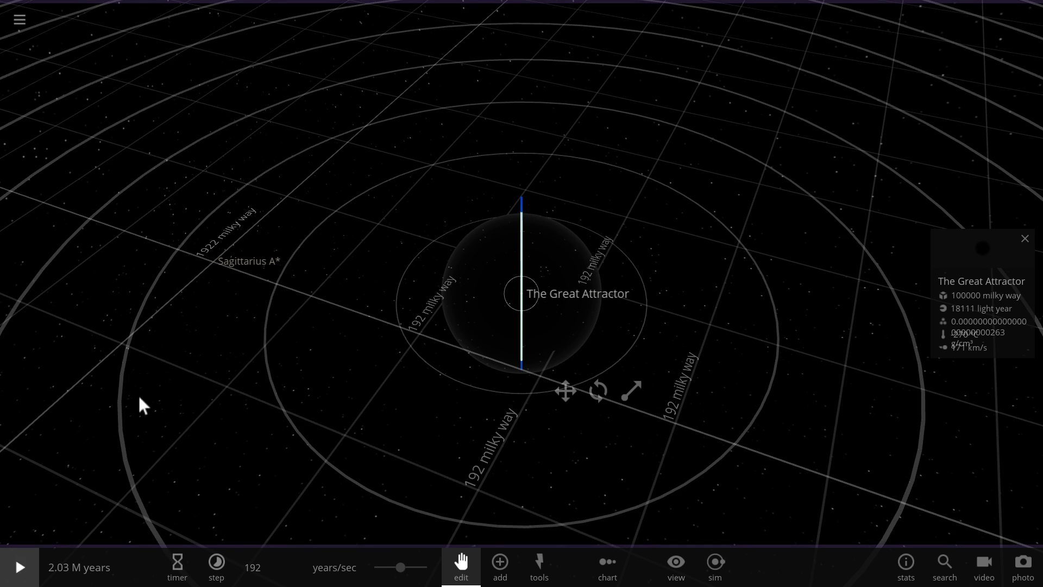
left_click_drag(139, 402, 193, 405)
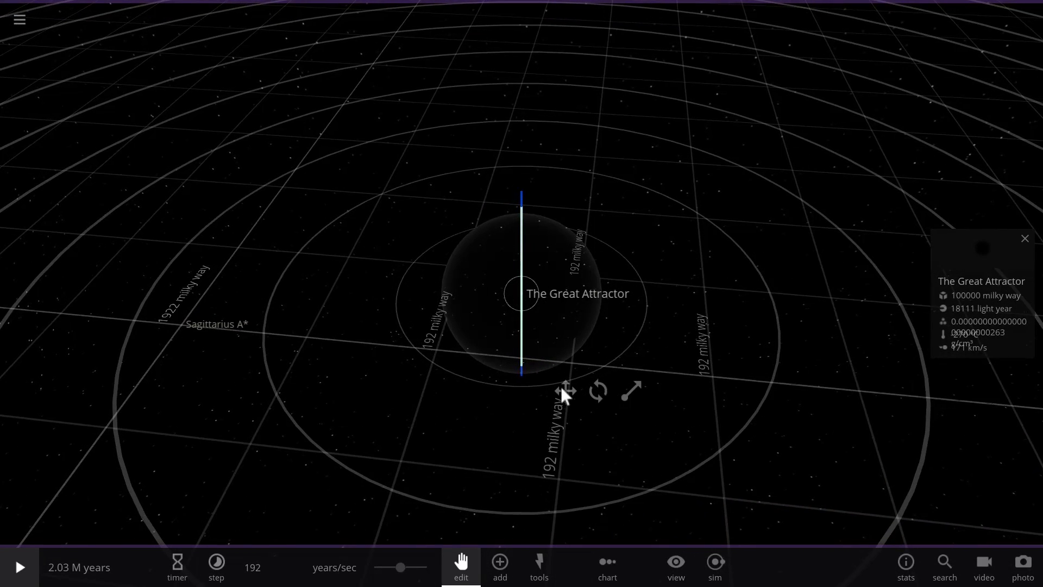
left_click(565, 390)
mouse_move(561, 392)
left_mouse_down()
mouse_move(539, 395)
mouse_move(563, 398)
left_mouse_up()
left_click(565, 389)
left_click(563, 391)
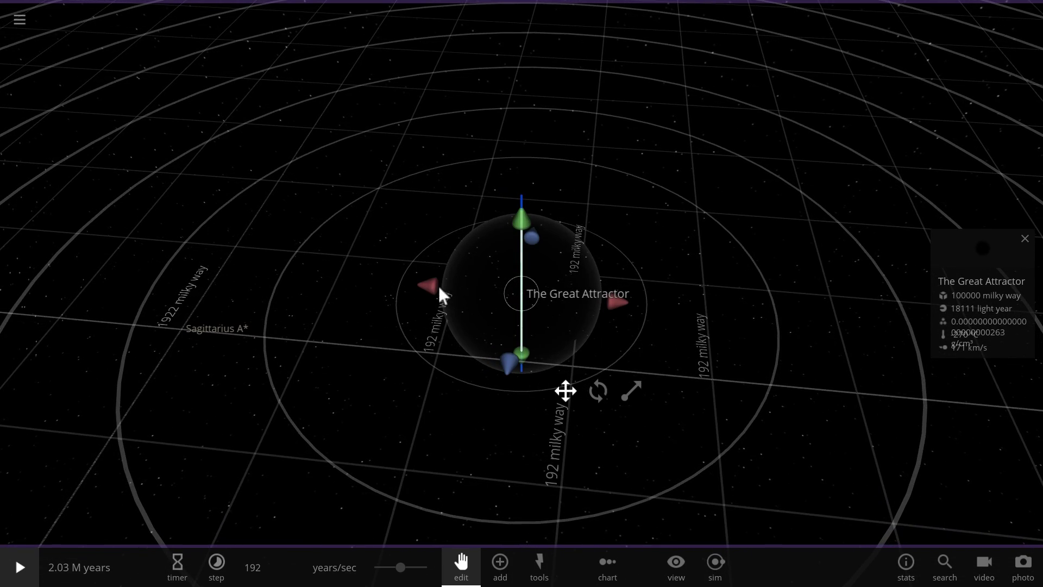
left_click_drag(438, 286, 186, 366)
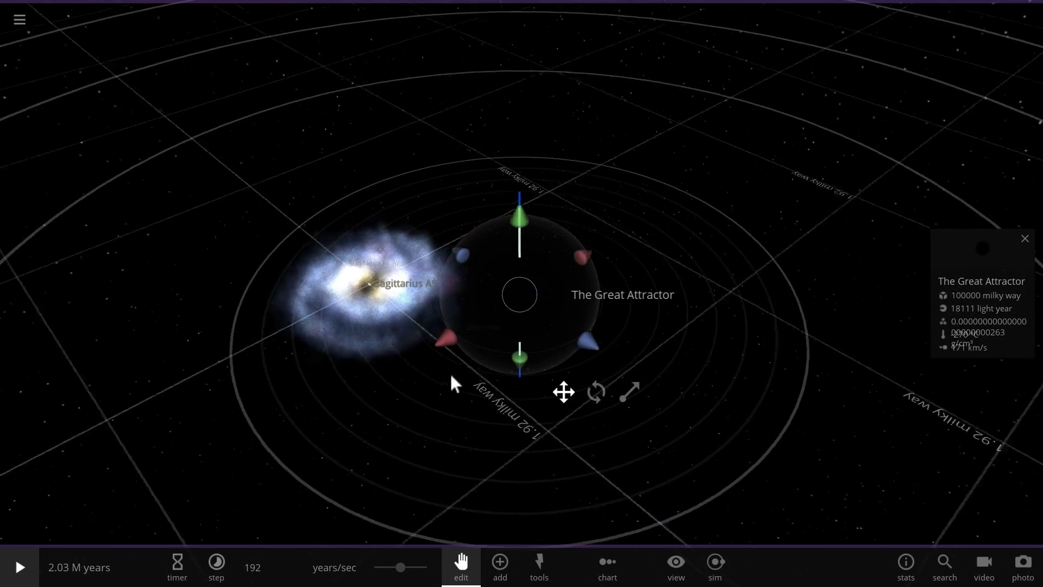
Step: Examine The Great Attractor and the neighbouring Sagittarius A* galaxy from different angles
right_click_drag(454, 376, 521, 384)
left_click_drag(521, 383, 318, 388)
right_click_drag(817, 408, 723, 401)
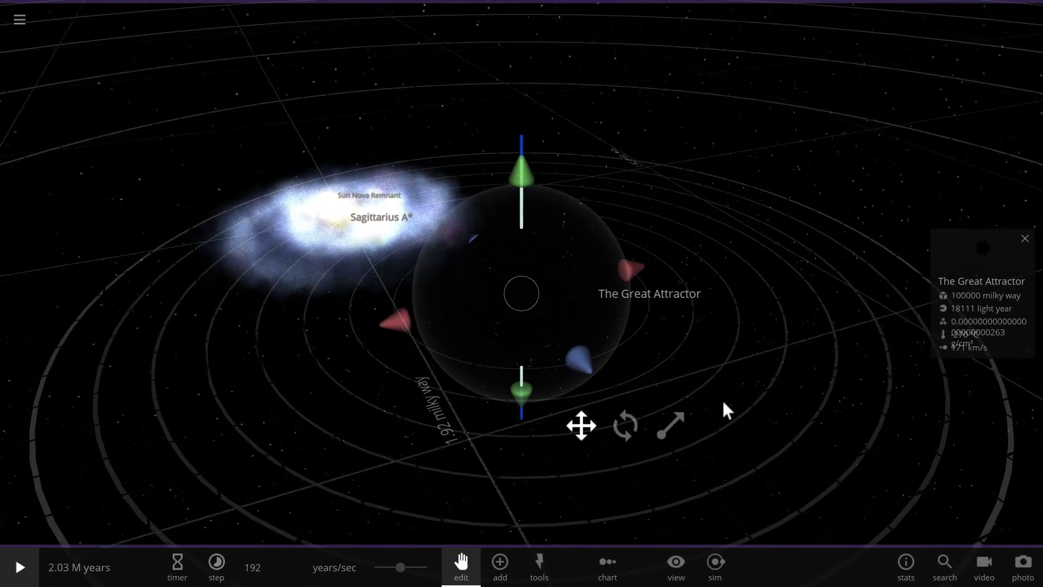
right_click_drag(774, 377, 724, 381)
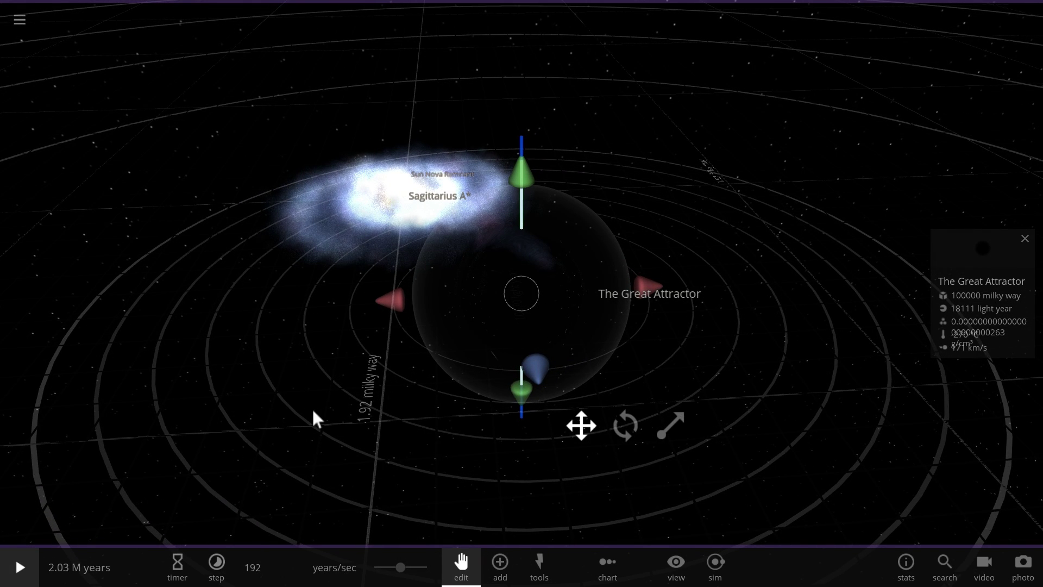
Step: Leave edit mode and focus on the Sun Nova Remnant inside the galaxy around Sagittarius A*
left_click_drag(356, 389, 371, 205)
left_click(371, 209)
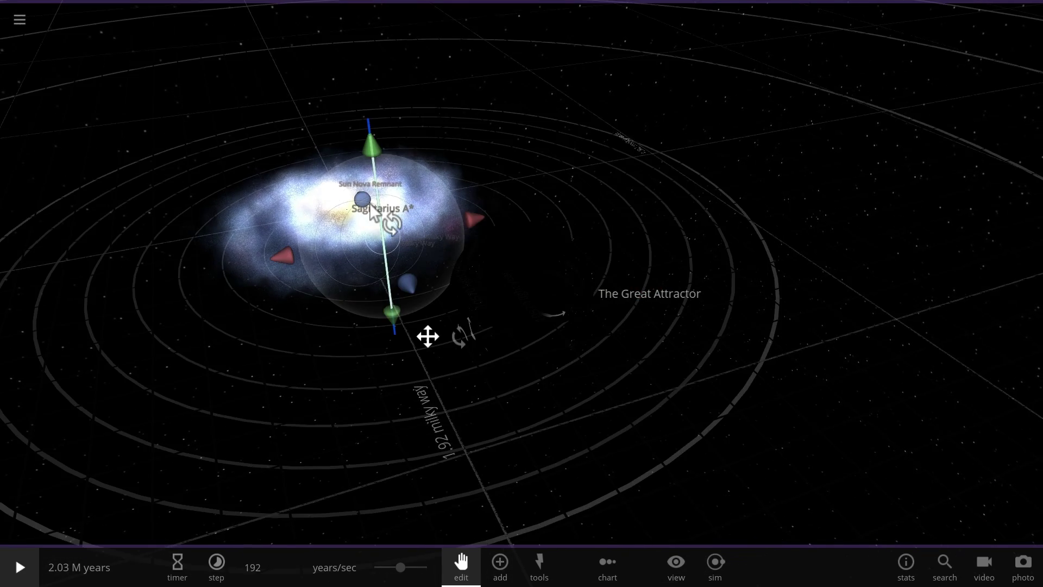
left_click(473, 563)
left_click_drag(376, 390, 555, 266)
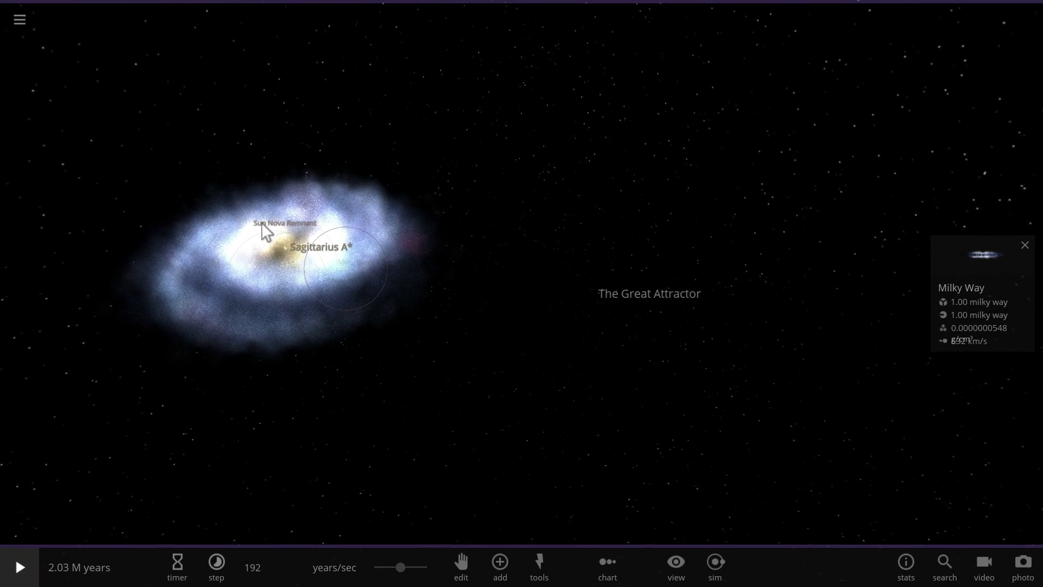
left_click(261, 223)
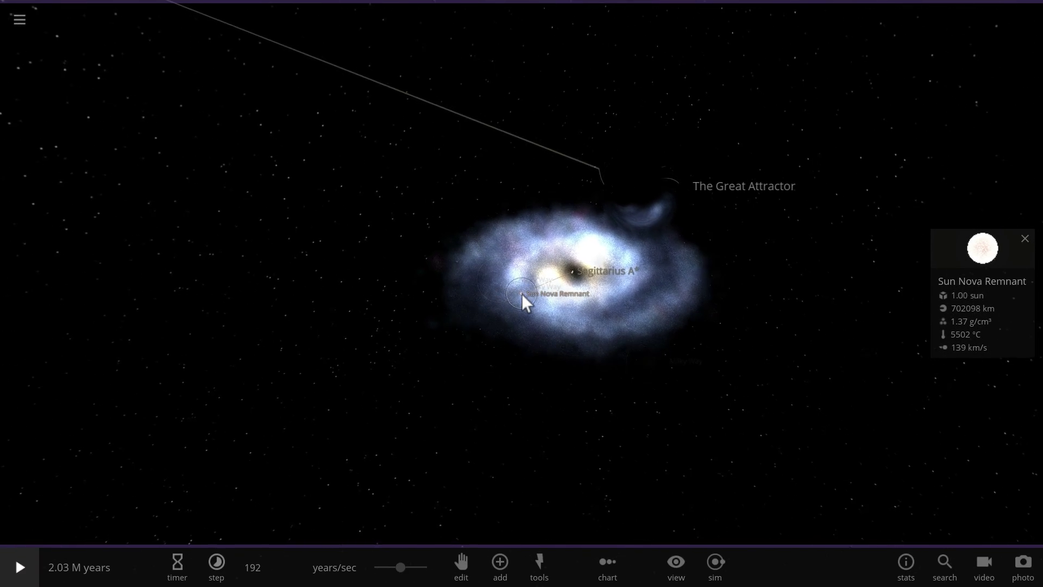
left_click(527, 291)
scroll(554, 288, "up", 3)
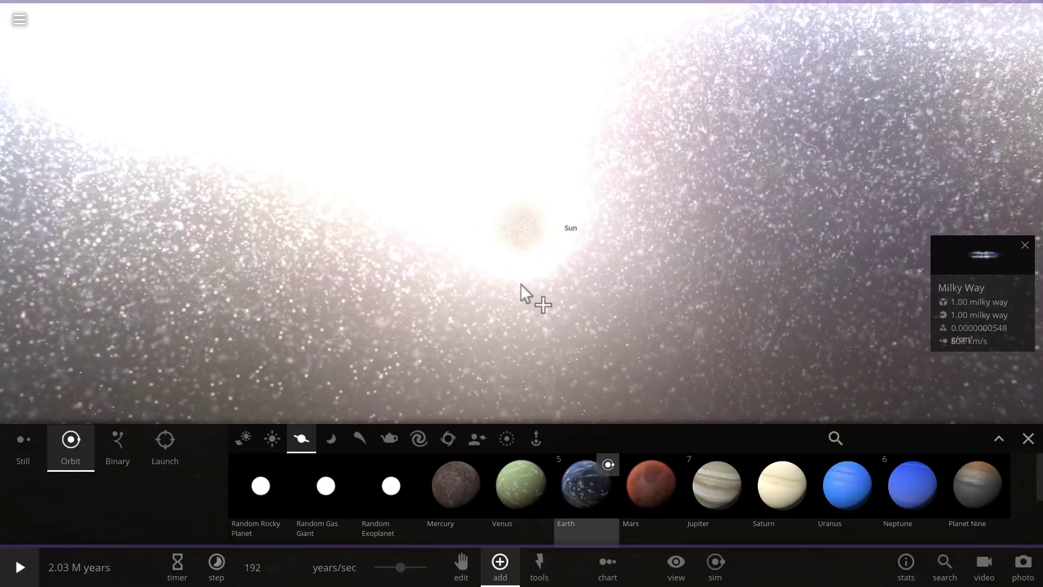
scroll(532, 326, "down", 3)
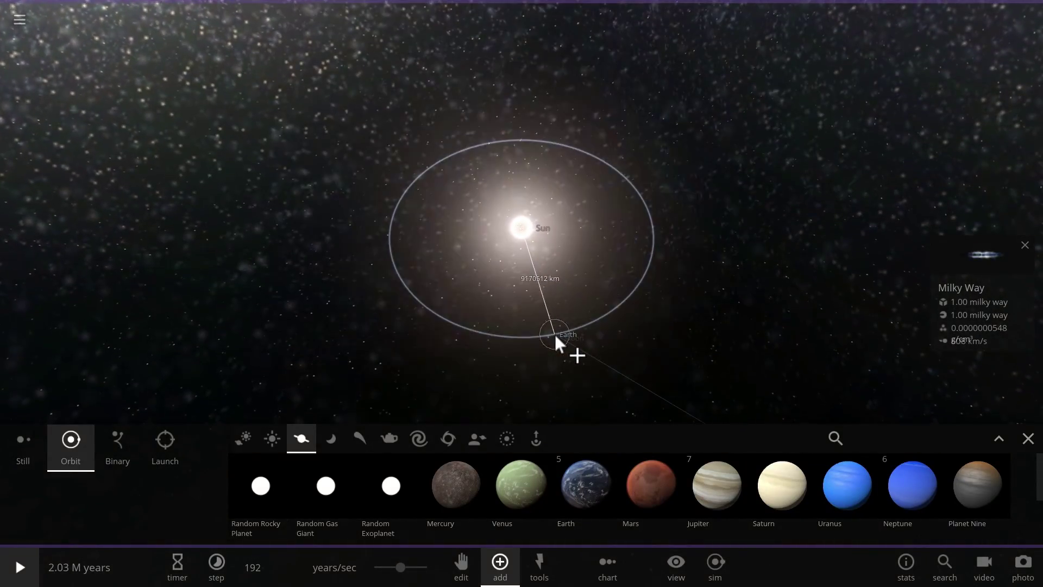
Step: Place Earth in orbit around the Sun at a distance of about 1.05 AU and finish adding objects
scroll(555, 335, "down", 3)
mouse_move(555, 320)
right_mouse_down()
mouse_move(553, 308)
mouse_move(564, 311)
right_mouse_up()
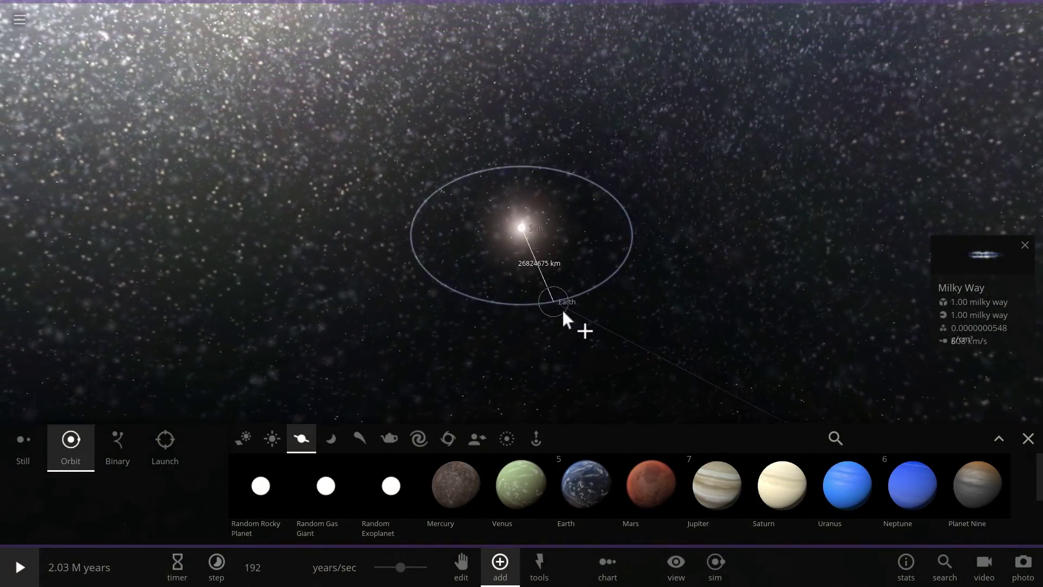
scroll(564, 314, "down", 5)
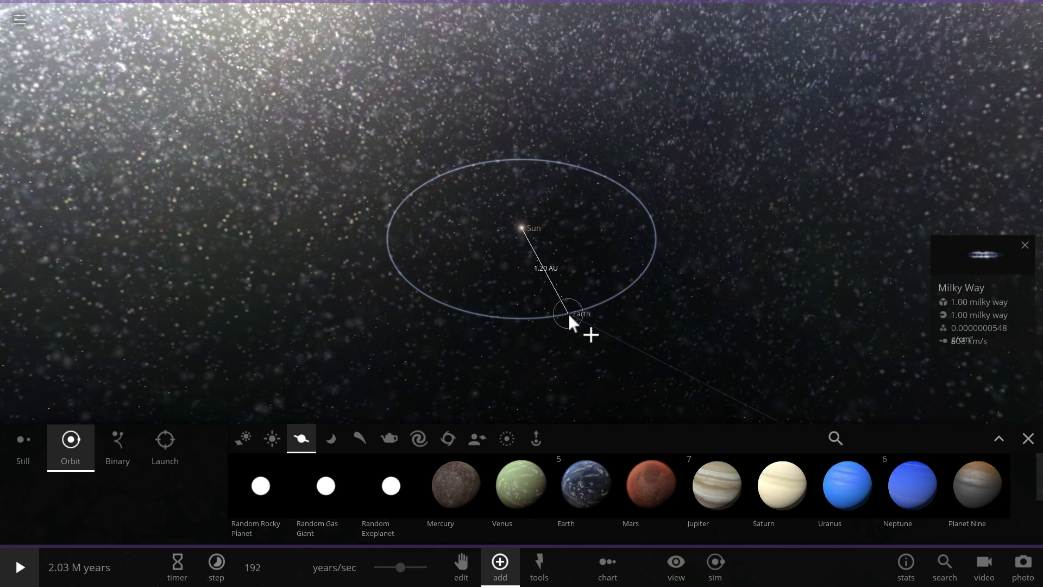
scroll(568, 314, "down", 2)
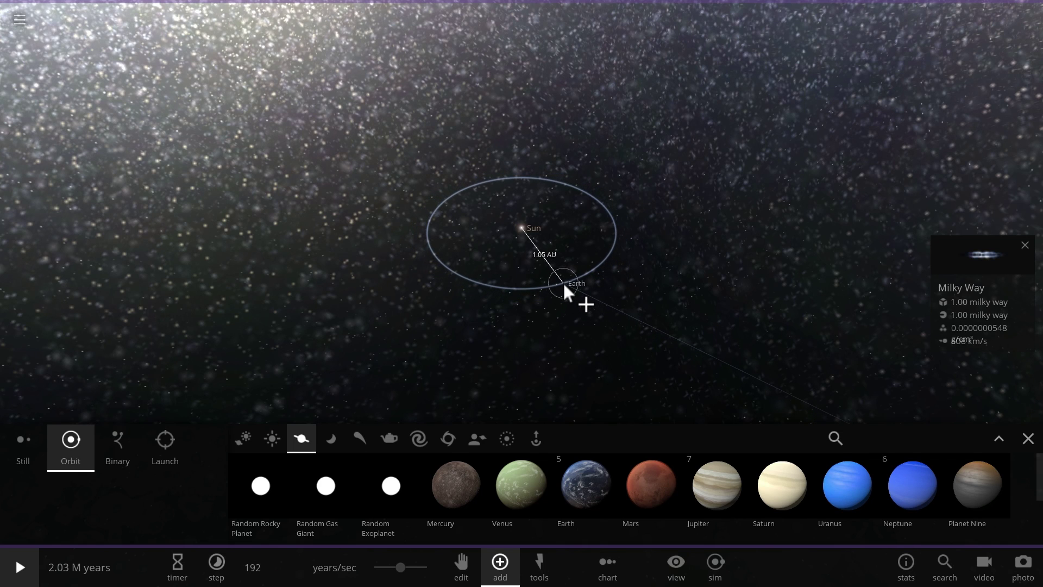
left_click(562, 279)
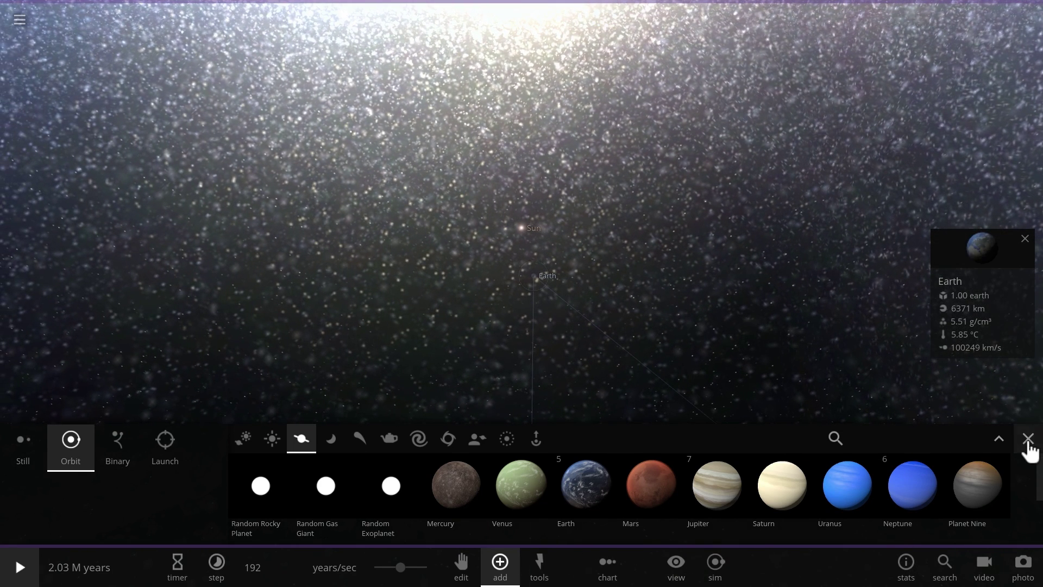
left_click(1027, 440)
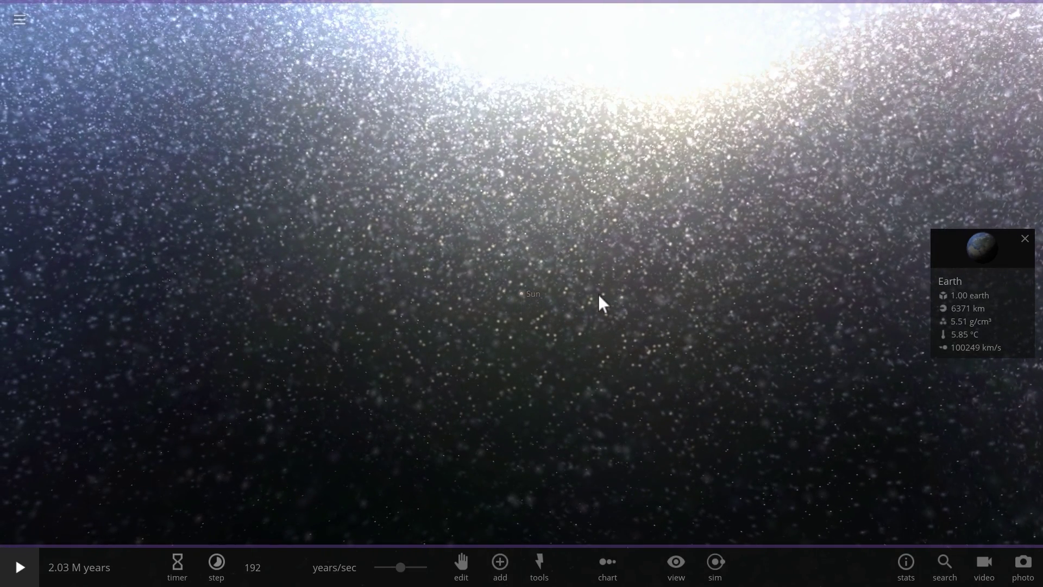
Step: Slow the simulation speed to about 33 years/sec and resume the simulation with the galaxy and The Great Attractor in view
scroll(591, 297, "down", 10)
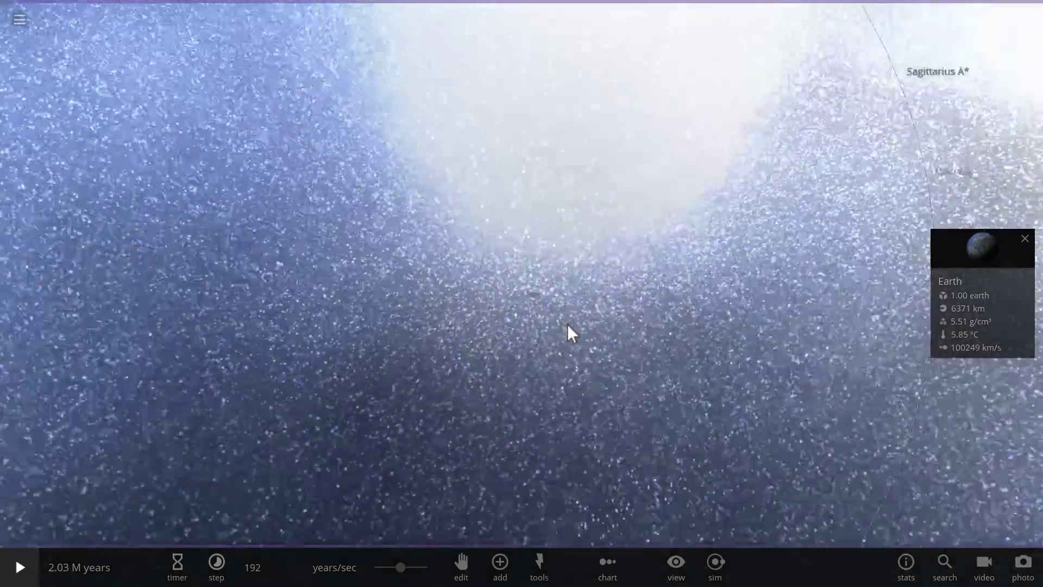
scroll(567, 324, "down", 5)
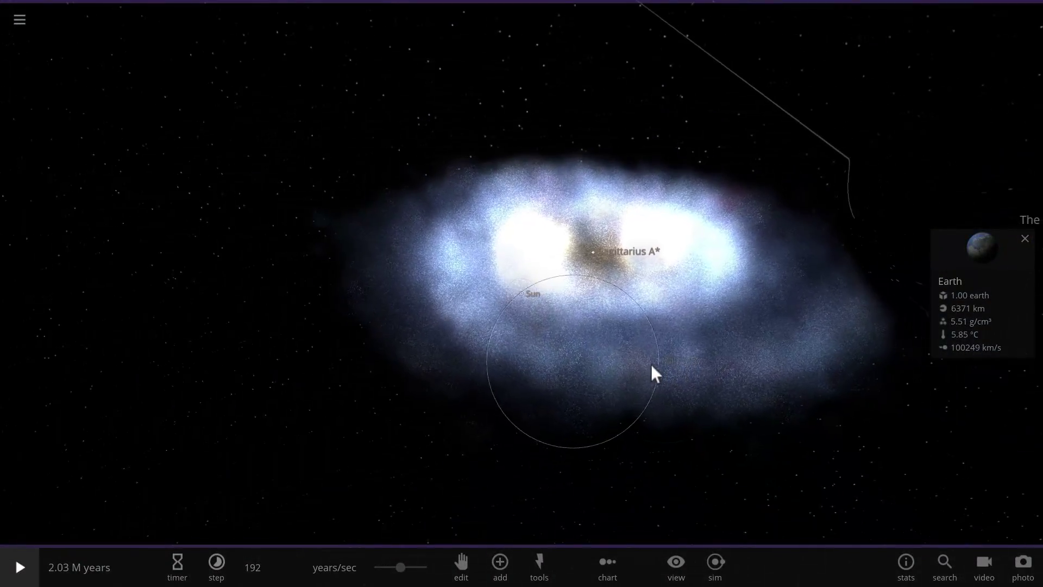
left_click_drag(401, 568, 372, 570)
scroll(660, 401, "down", 4)
right_click_drag(737, 331, 779, 326)
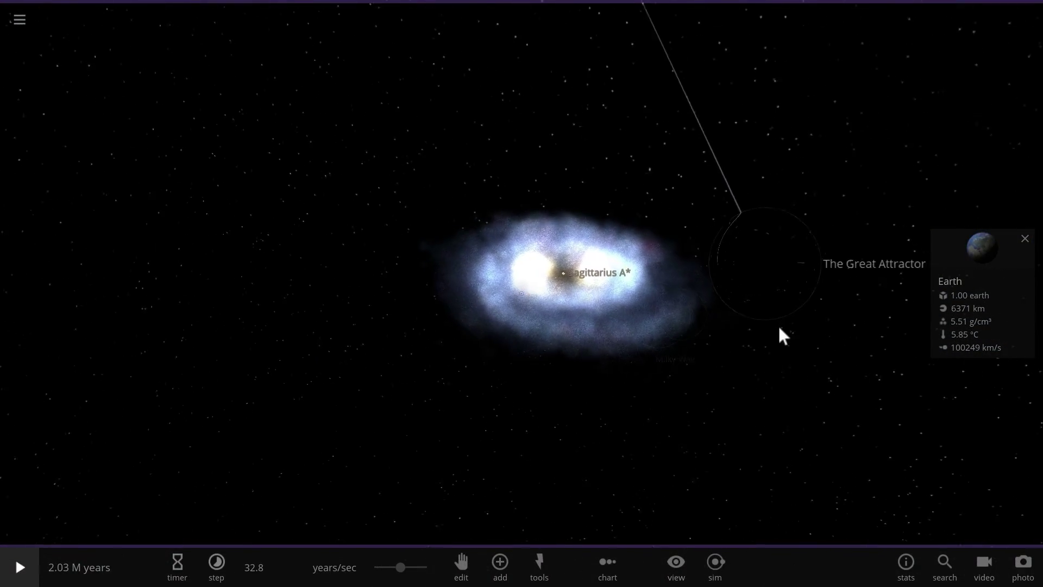
key("space")
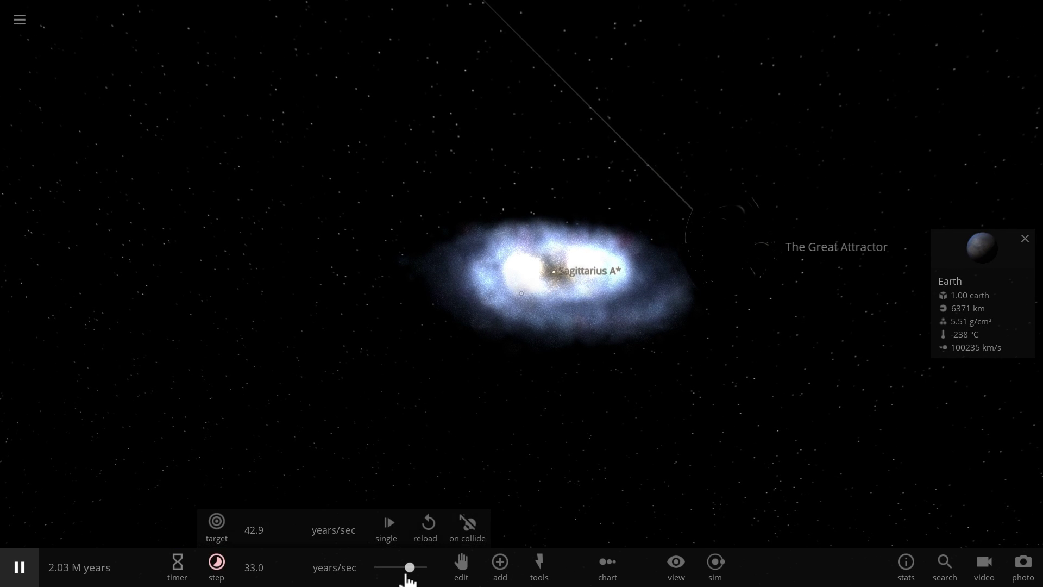
Step: Dismiss Earth's data and inspect the summary data of Sagittarius A* and The Great Attractor while the simulation runs
left_click(1024, 239)
left_click(545, 269)
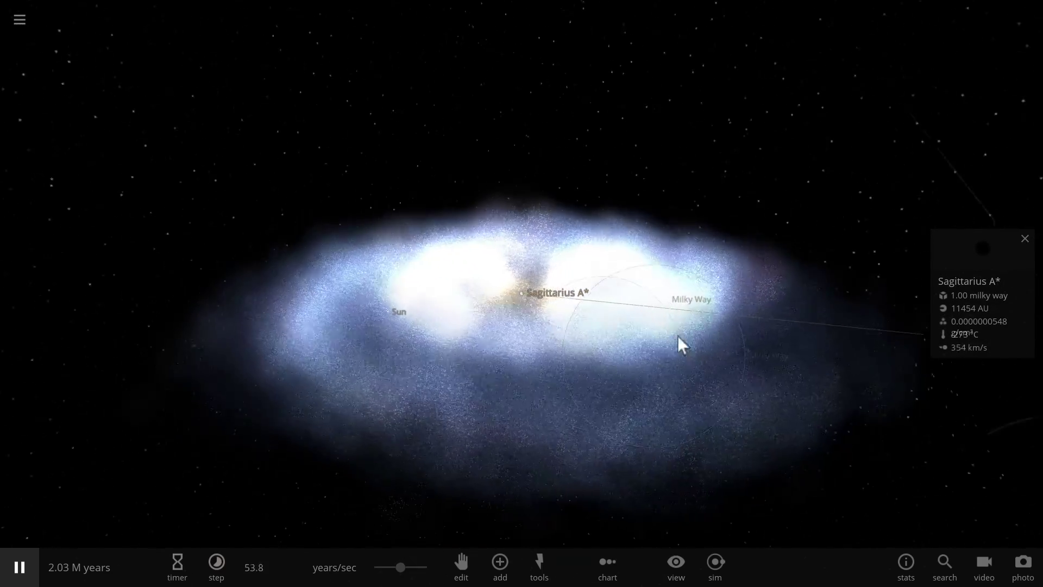
scroll(858, 413, "down", 5)
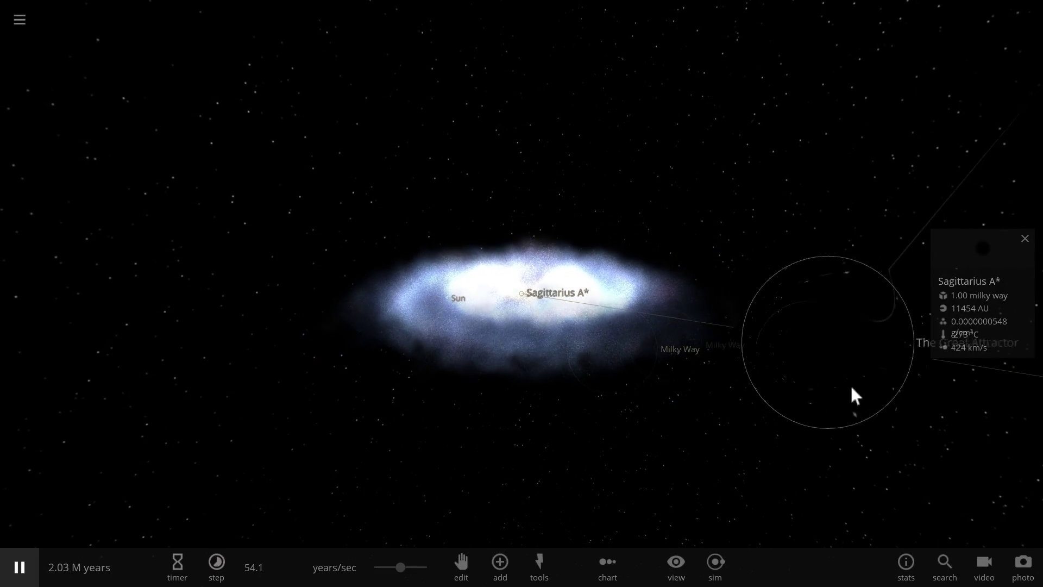
left_click(749, 350)
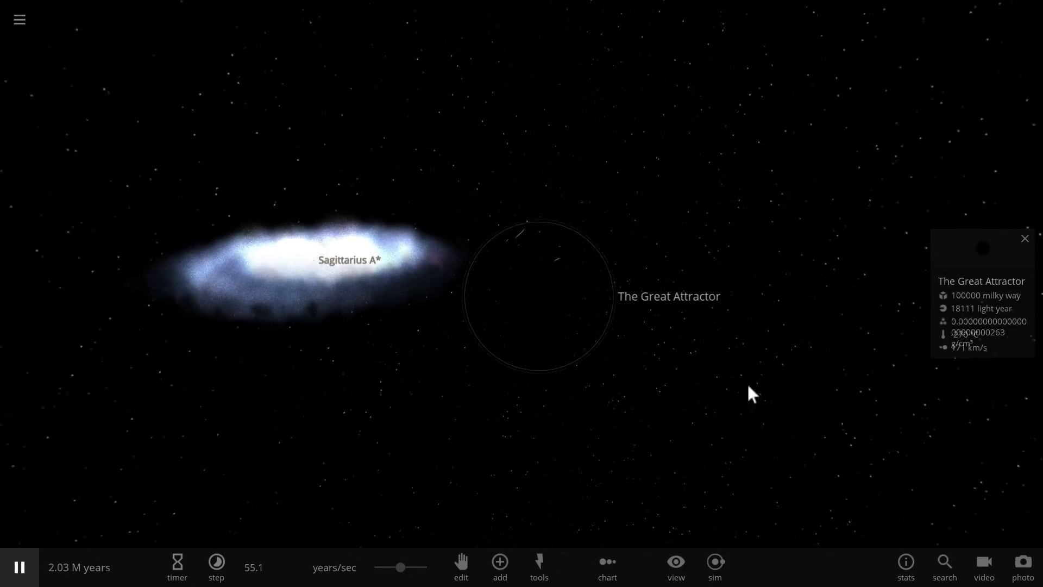
Step: Raise the simulation speed to about 205 years/sec and select the Milky Way beside The Great Attractor
left_click_drag(408, 571, 419, 572)
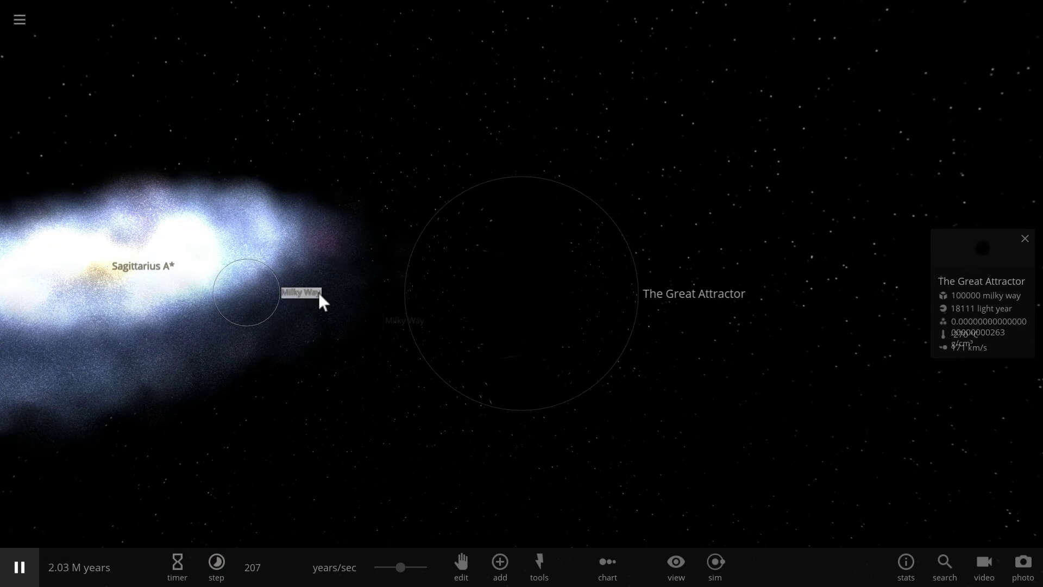
left_click(319, 295)
left_click(524, 268)
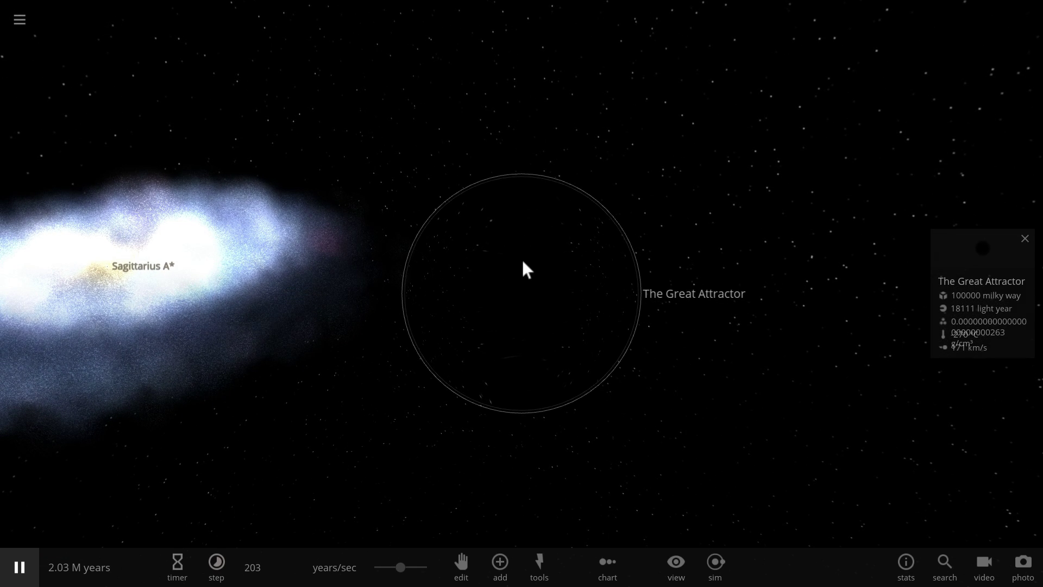
left_click(266, 279)
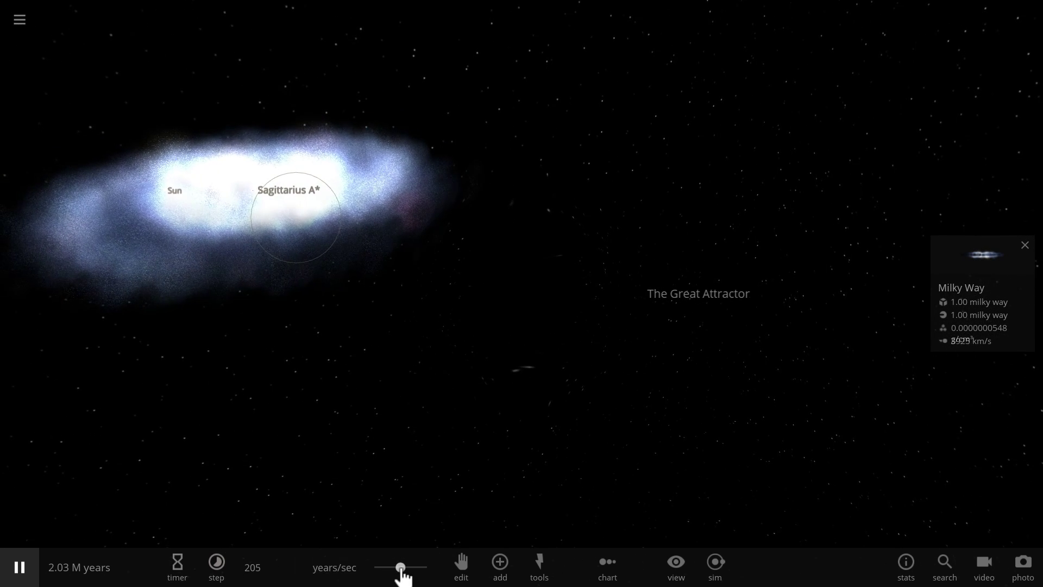
Step: Increase the simulation speed in stages to about 2300 years/sec
left_click_drag(401, 568, 410, 569)
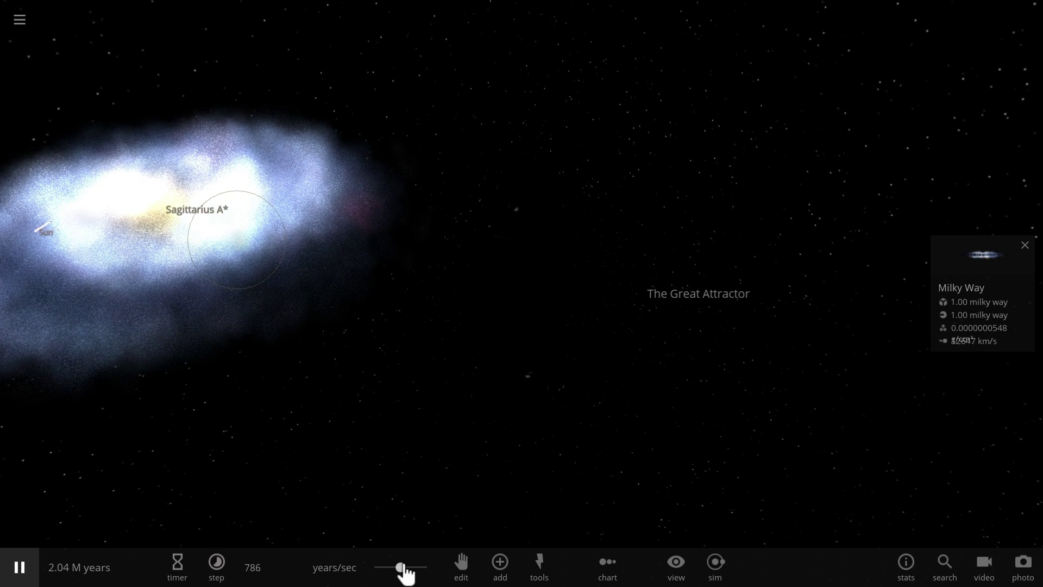
left_click_drag(404, 567, 410, 568)
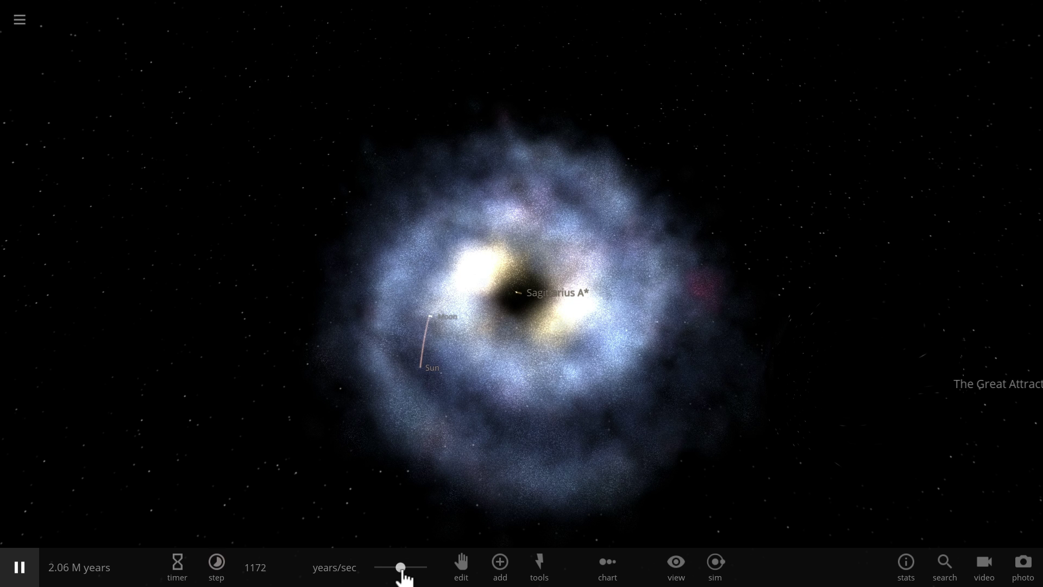
left_click_drag(403, 569, 406, 569)
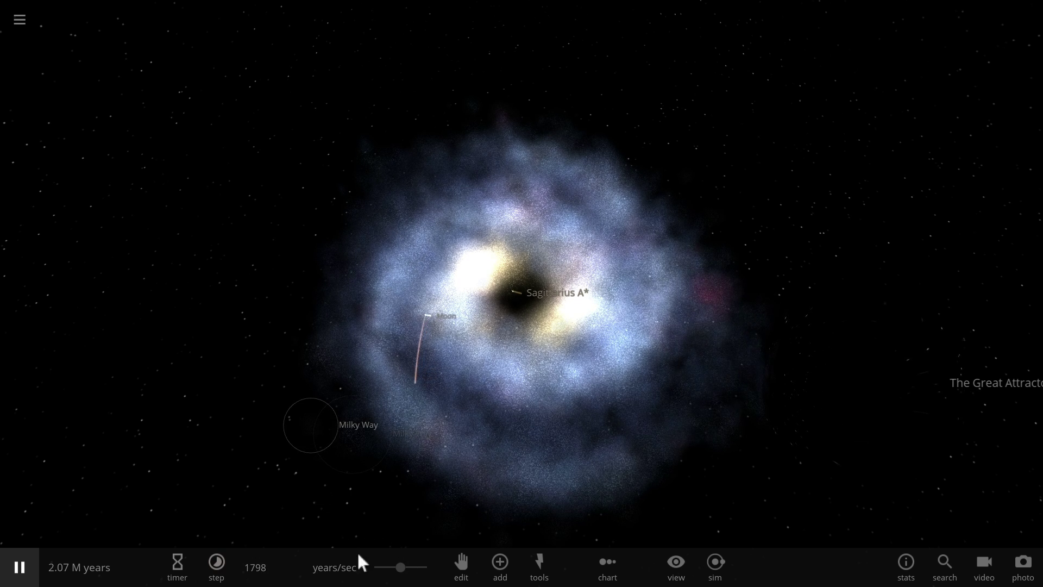
left_click_drag(400, 568, 400, 568)
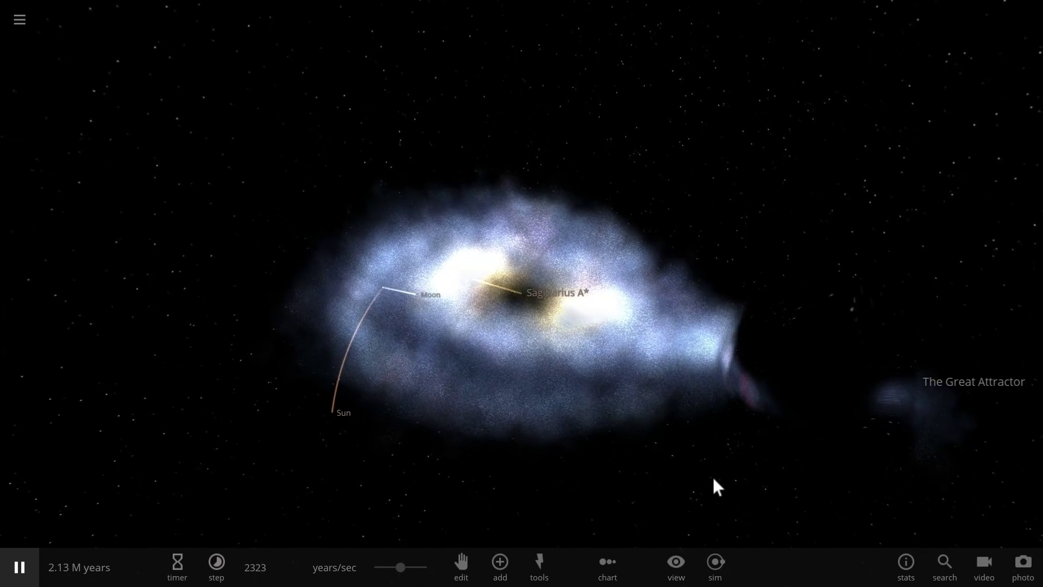
Step: Focus on the Sun outside the galaxy, resume the simulation and select the Milky Way
left_click_drag(714, 479, 756, 485)
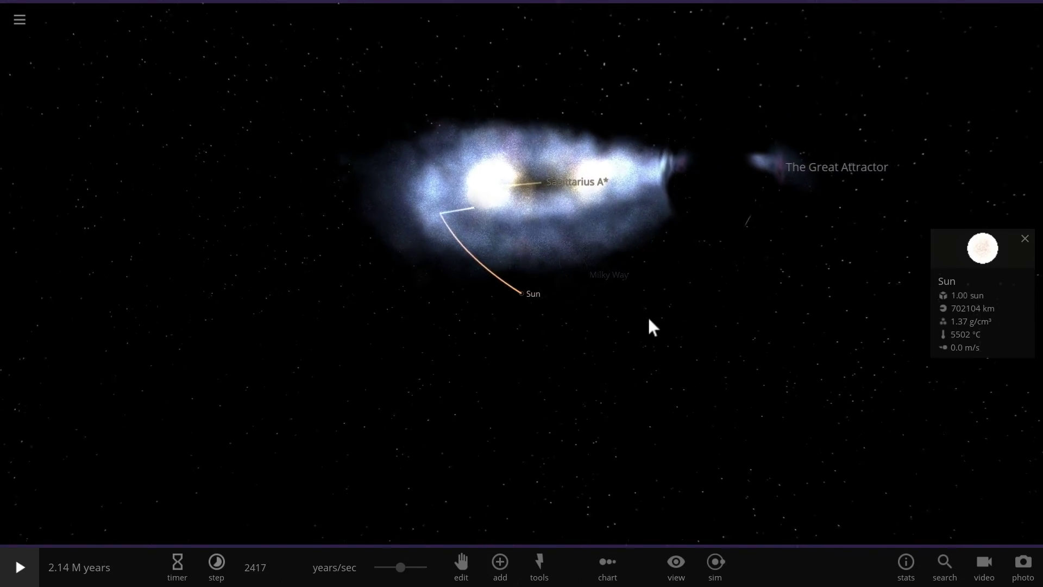
key("space")
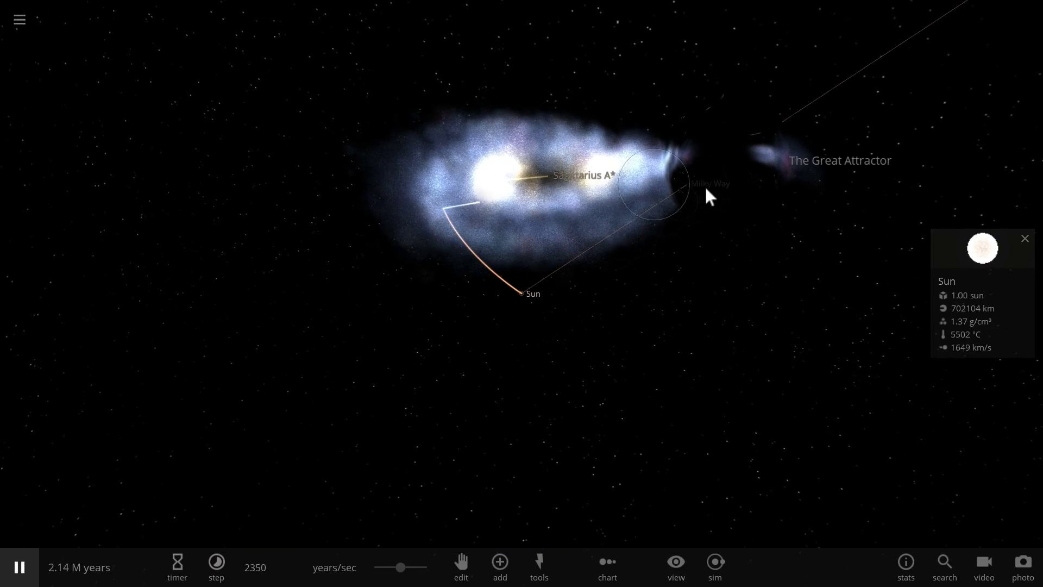
left_click(706, 190)
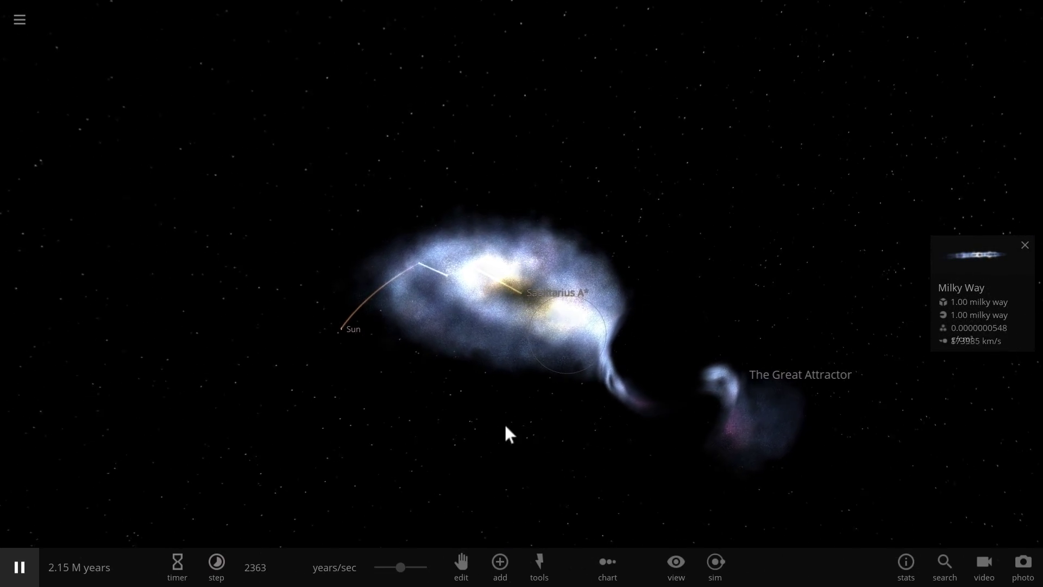
Step: Examine the galaxy's pull towards The Great Attractor from several angles and inspect the data of the Sun and Earth
left_click_drag(506, 427, 784, 356)
scroll(785, 356, "up", 3)
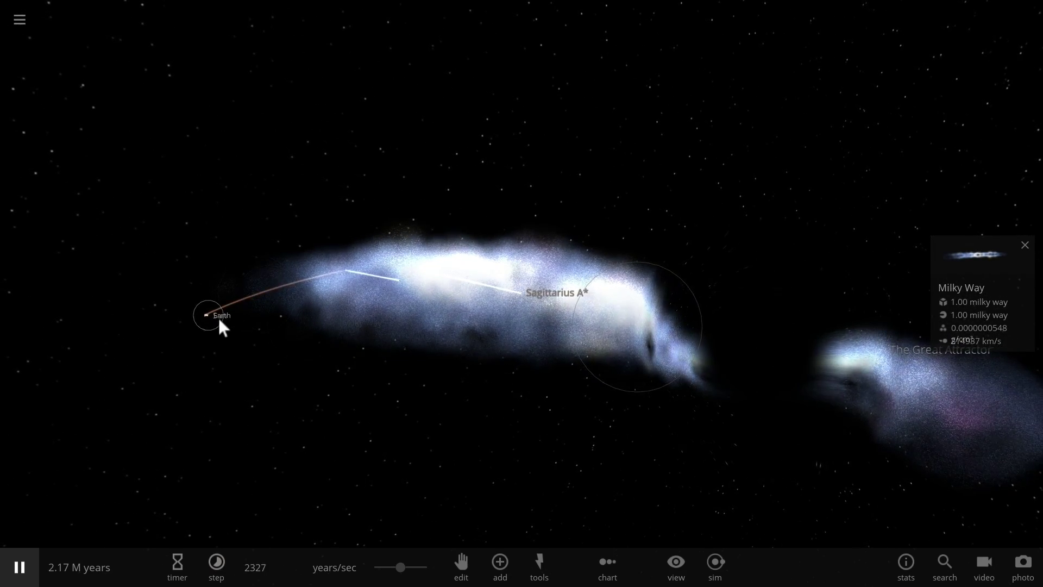
left_click(214, 318)
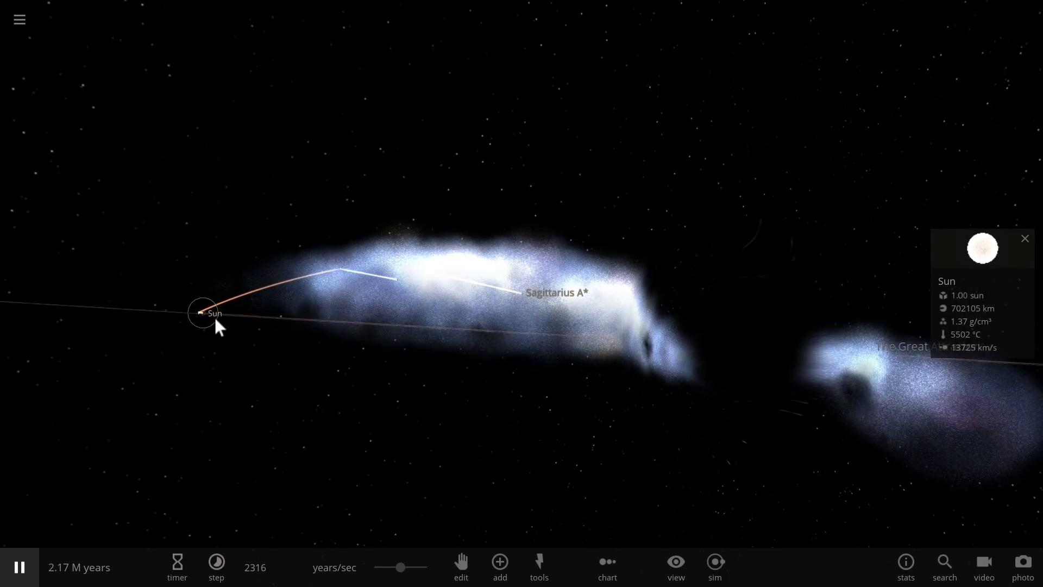
left_click_drag(214, 315, 387, 369)
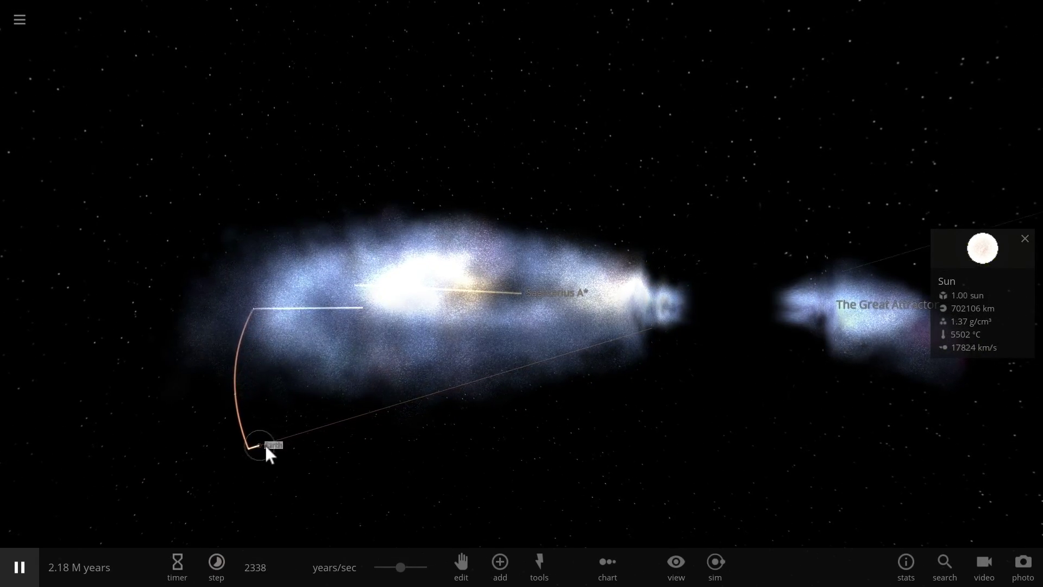
left_click(266, 446)
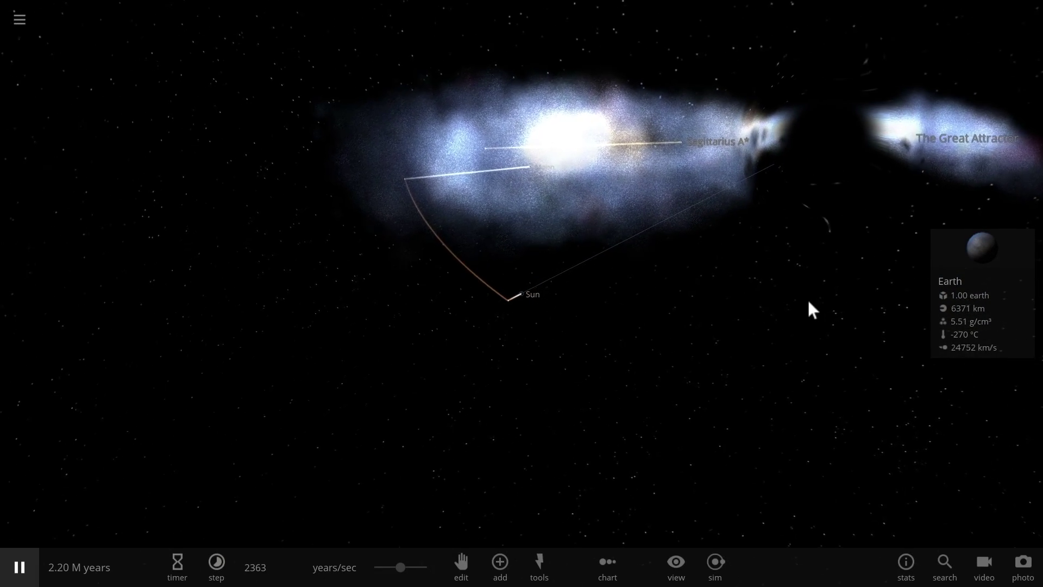
left_click(511, 291)
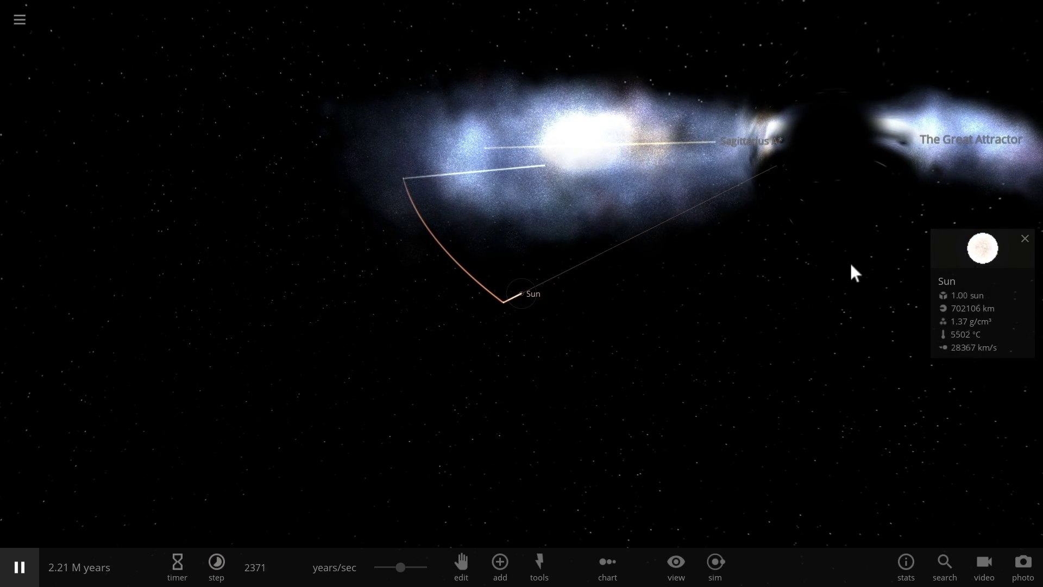
Step: Centre on The Great Attractor with the Milky Way selected and raise the simulation speed to about 6150 years/sec
left_click(851, 151)
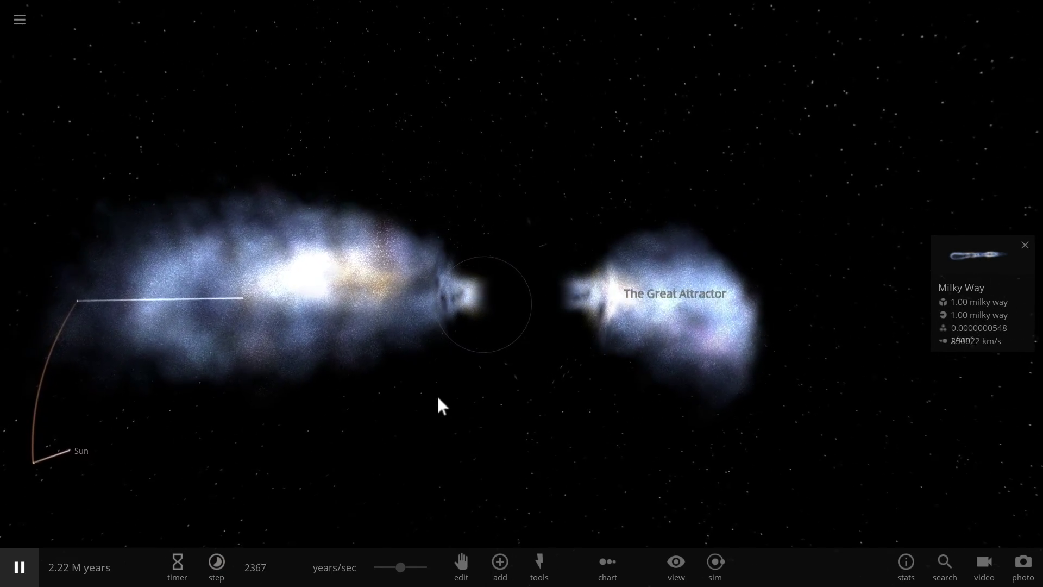
right_click_drag(435, 378, 410, 372)
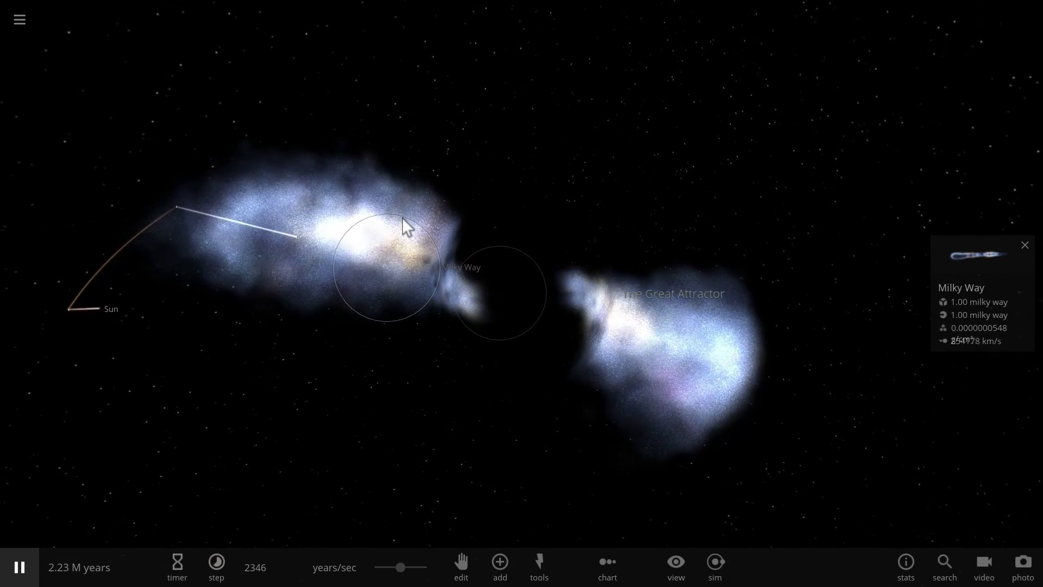
right_click_drag(631, 325, 684, 324)
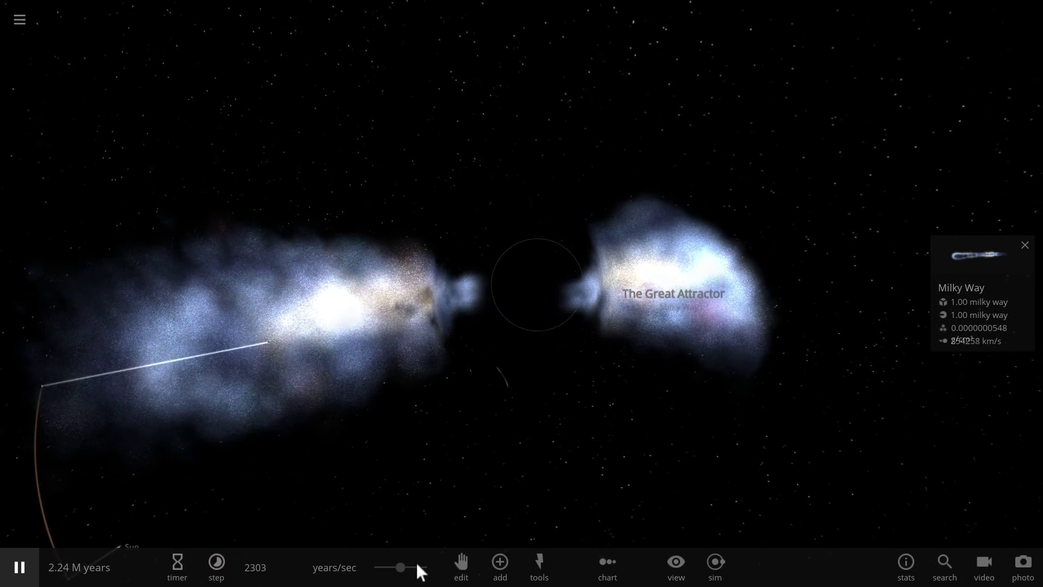
mouse_move(410, 566)
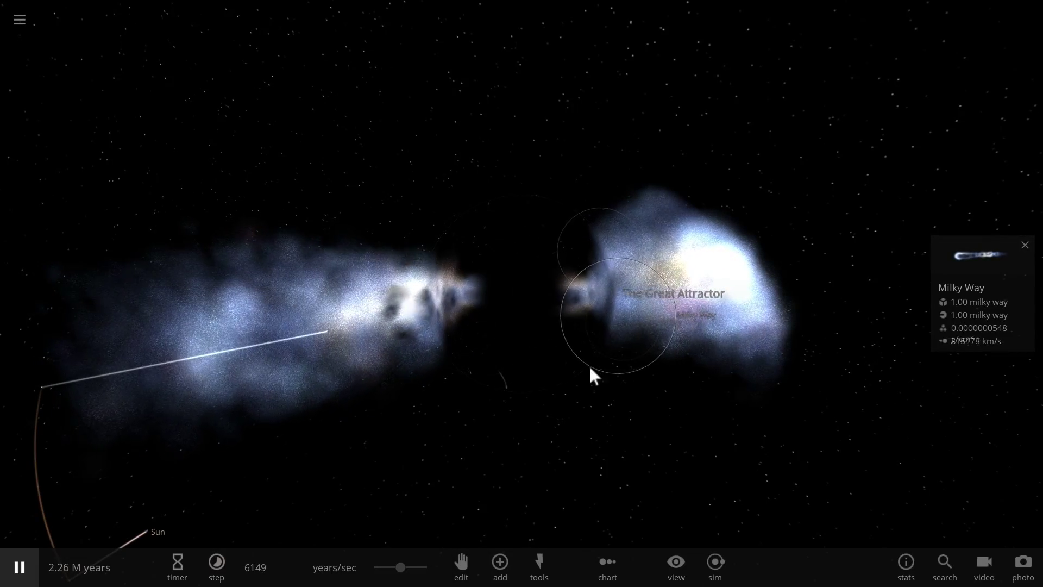
Step: Raise the simulation speed to about 8370 years/sec with the stretched galaxy and The Great Attractor in view
right_click_drag(627, 442, 554, 428)
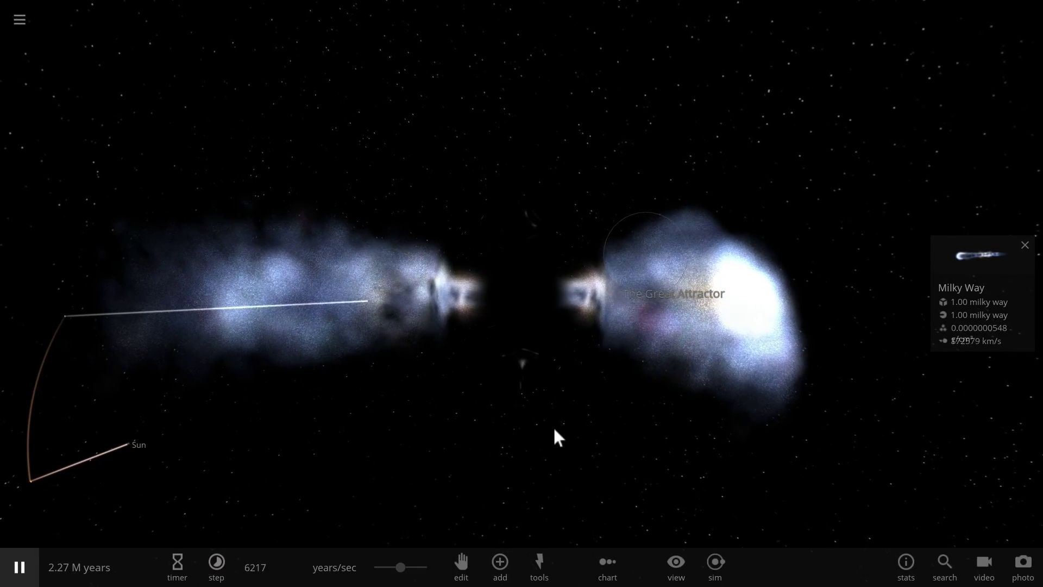
left_click_drag(554, 429, 500, 417)
mouse_move(406, 573)
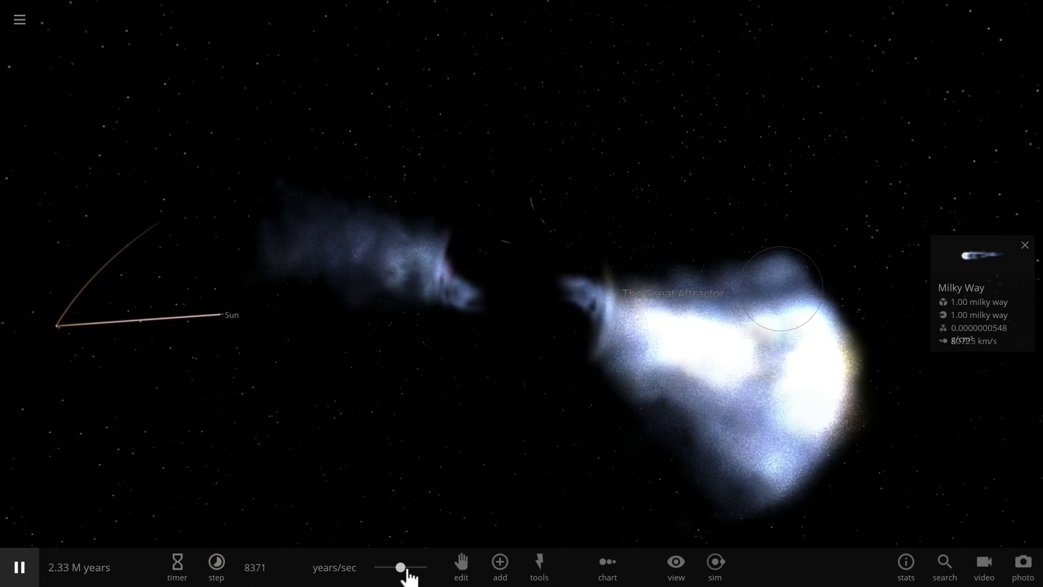
Step: Examine the torn galaxy around The Great Attractor up close, from several angles and from farther away
scroll(524, 419, "up", 2)
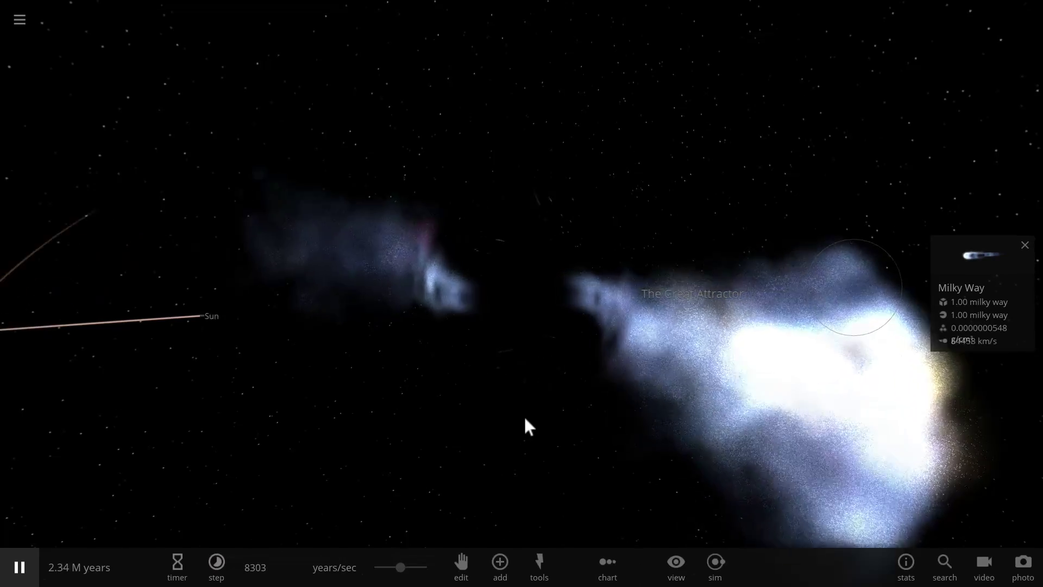
scroll(524, 419, "down", 3)
right_click_drag(523, 426, 662, 431)
left_click_drag(662, 430, 682, 438)
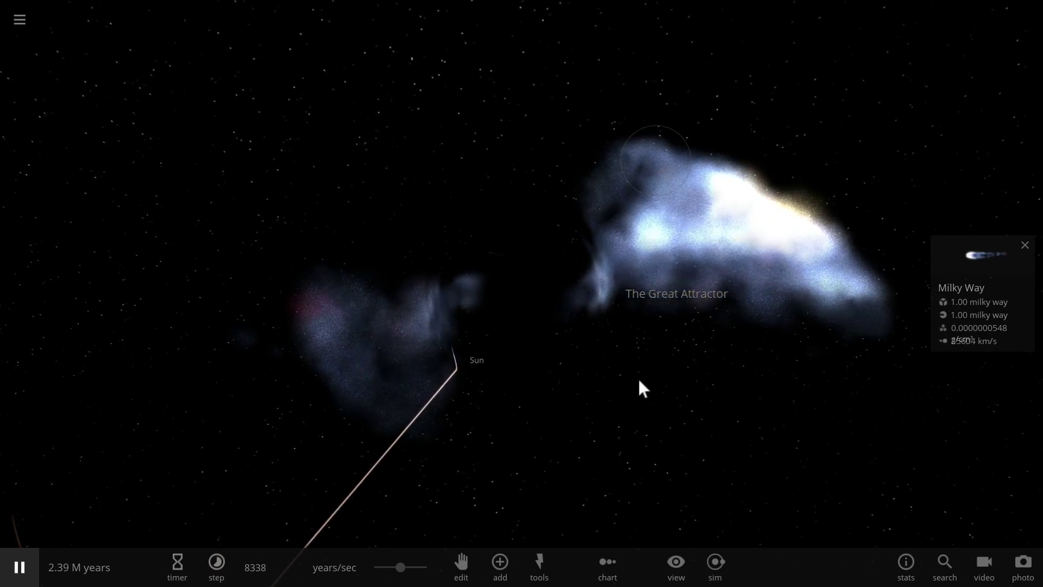
left_click_drag(652, 386, 412, 363)
scroll(409, 342, "down", 5)
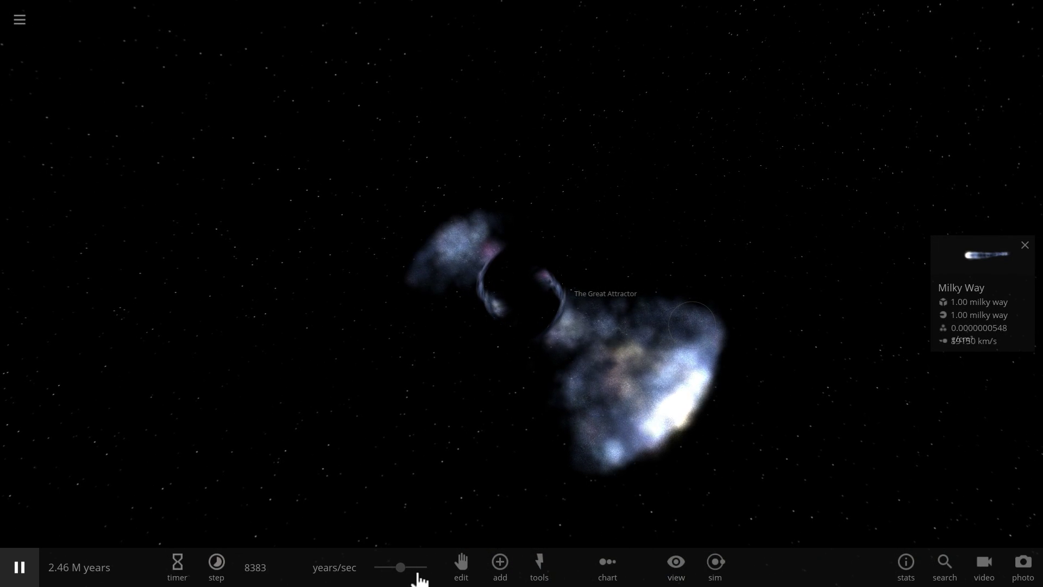
Step: Increase the simulation speed in stages to about 26850 and 115400 years/sec while viewing the galaxy's remains around The Great Attractor
left_click_drag(402, 569, 418, 570)
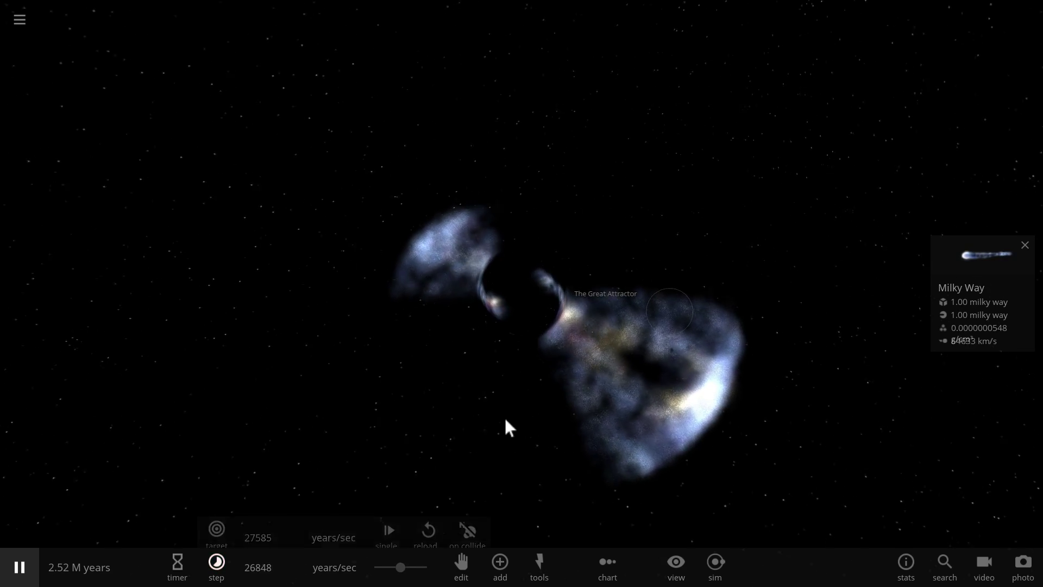
right_click_drag(513, 418, 640, 381)
scroll(640, 381, "up", 3)
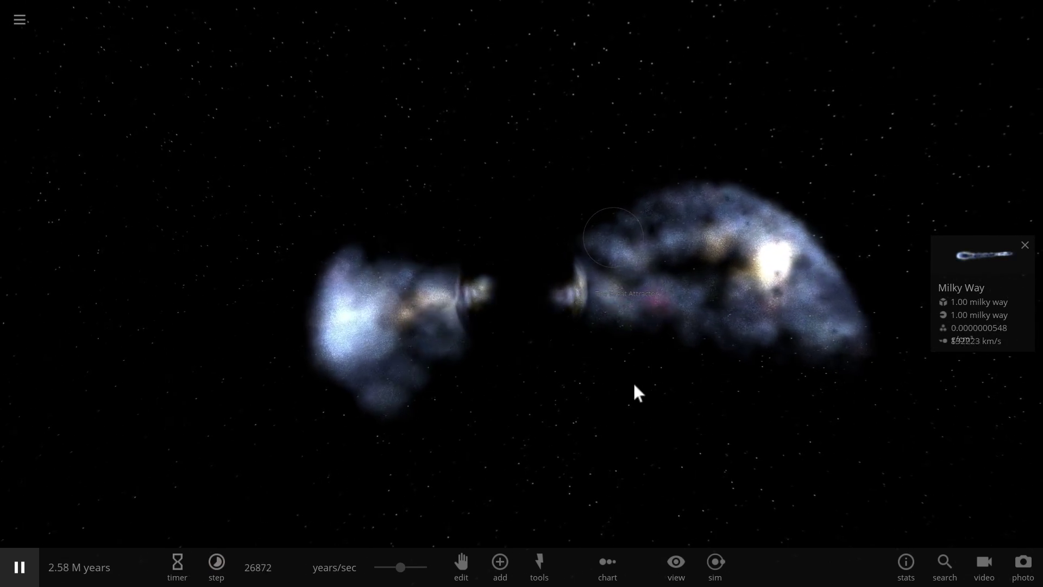
left_click_drag(401, 568, 421, 571)
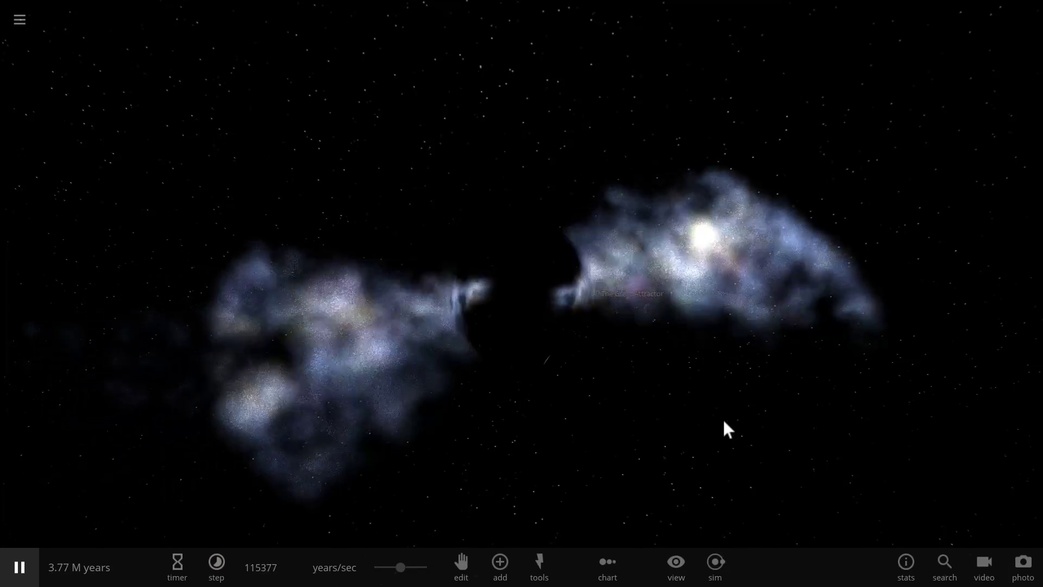
left_click_drag(723, 421, 605, 373)
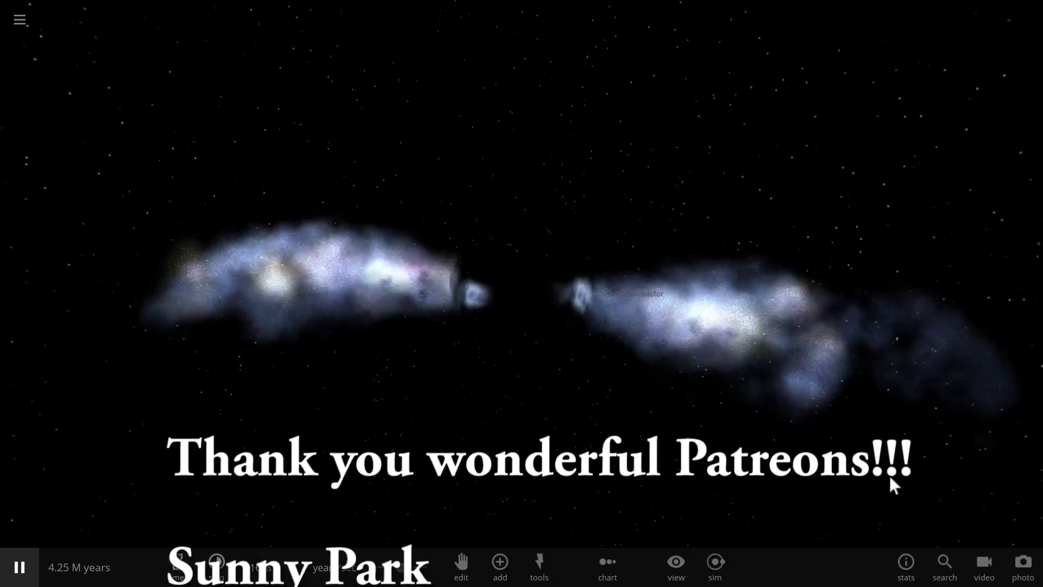